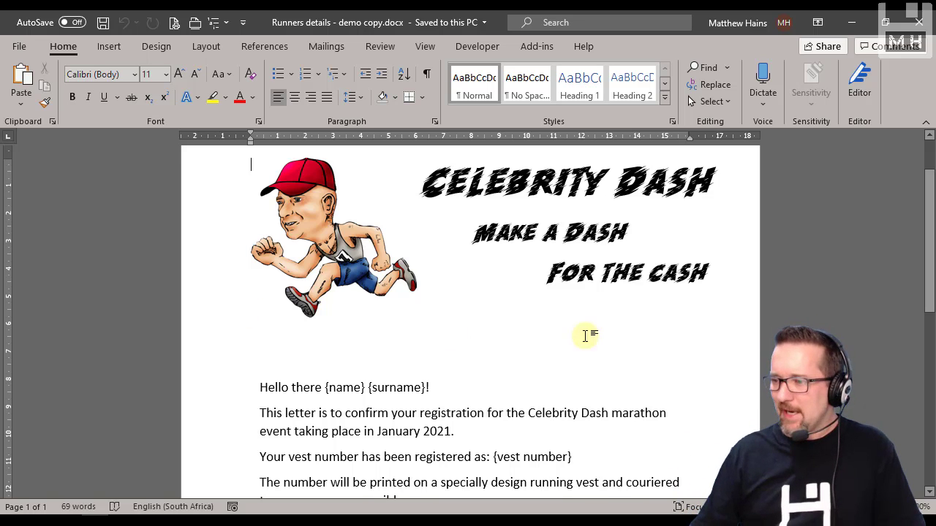
# Look through the Celebrity Dash registration letter from its illustrated heading down to the committee sign-off.
pyautogui.scroll(-1, 874, 319)
pyautogui.scroll(1, 874, 319)
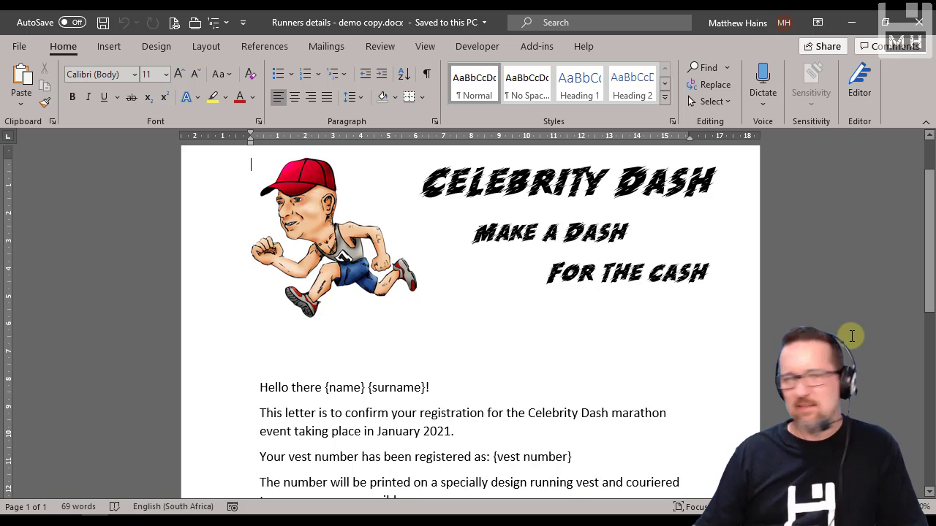
pyautogui.scroll(-1, 853, 333)
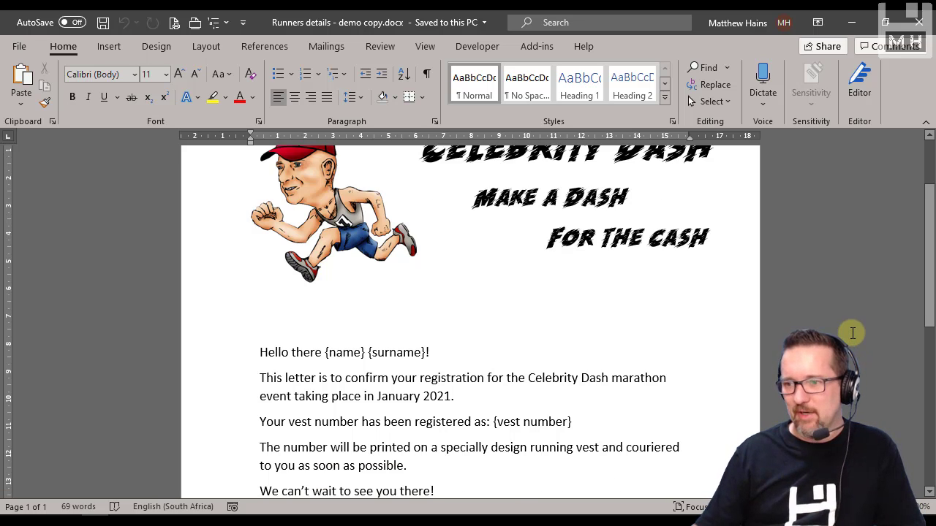
pyautogui.scroll(1, 853, 333)
pyautogui.scroll(-2, 852, 334)
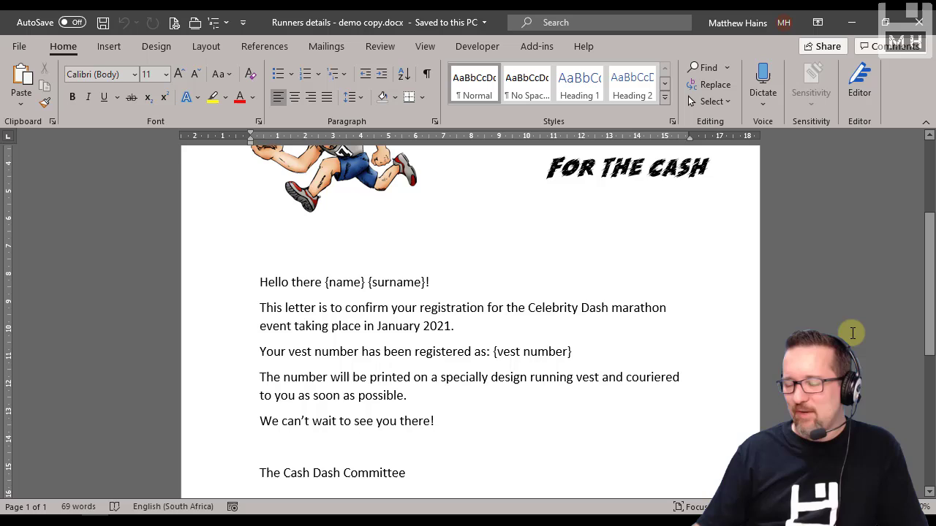
pyautogui.scroll(1, 852, 333)
pyautogui.scroll(1, 853, 332)
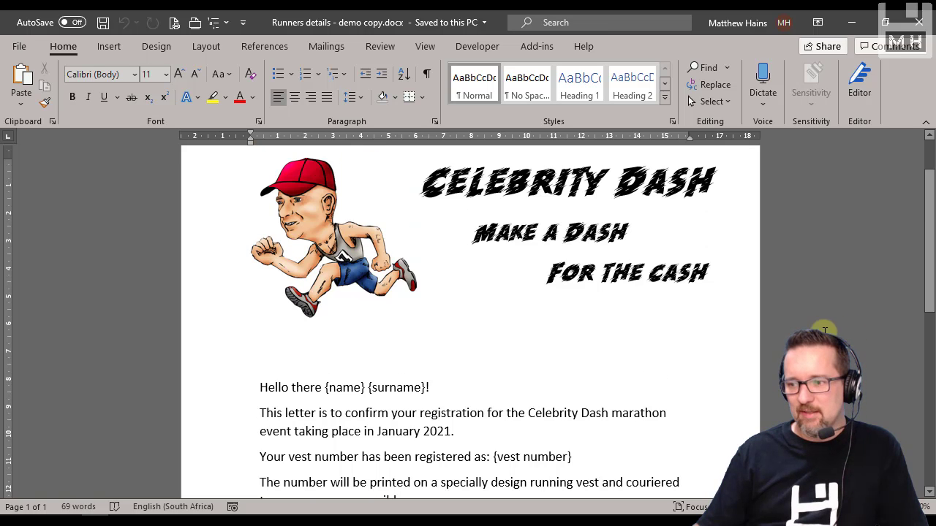
pyautogui.scroll(-2, 790, 333)
pyautogui.scroll(1, 789, 332)
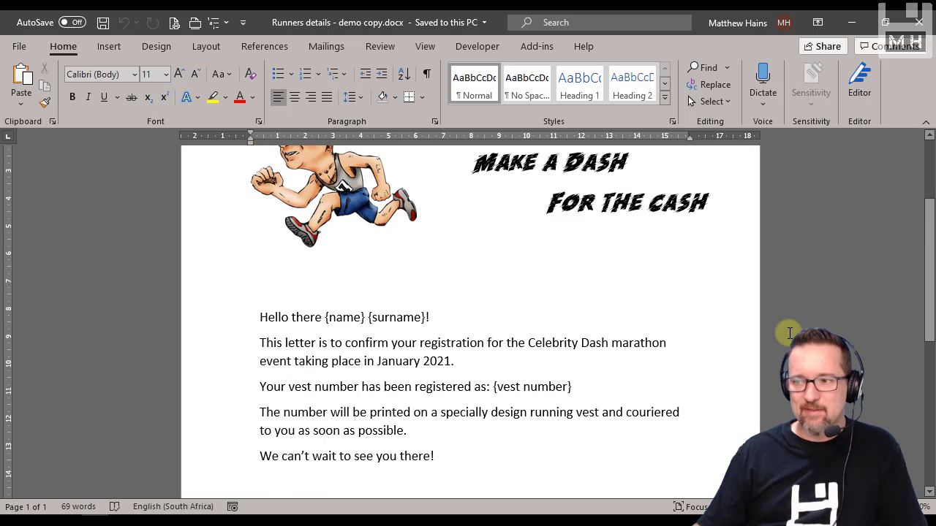
pyautogui.scroll(-1, 261, 299)
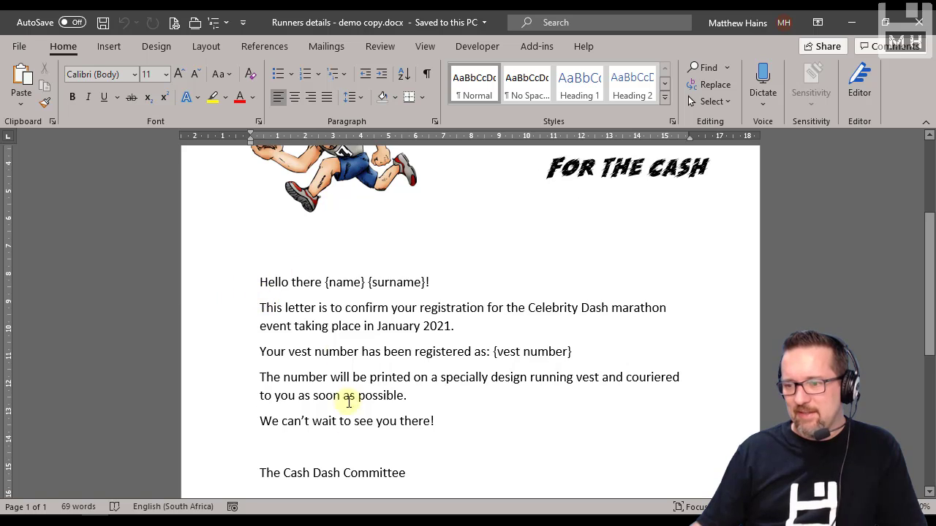
pyautogui.scroll(-1, 353, 424)
pyautogui.scroll(2, 487, 424)
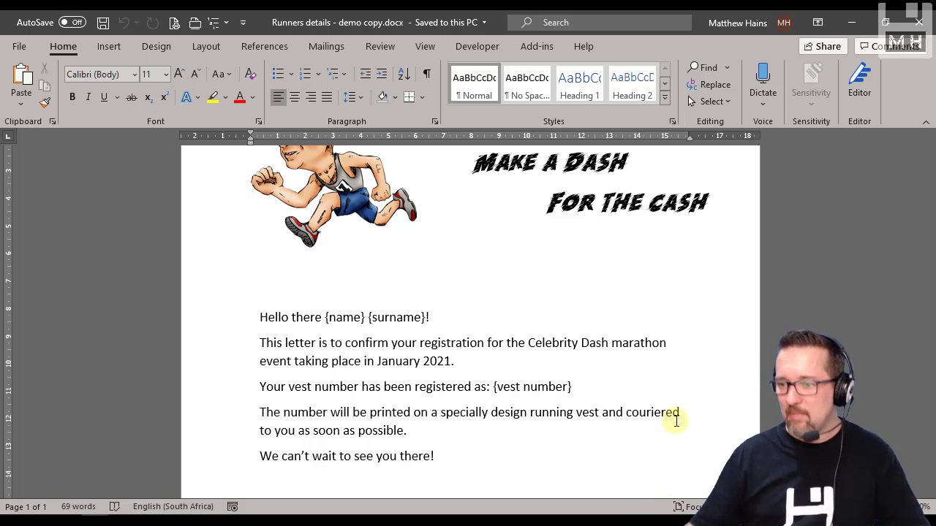
pyautogui.scroll(2, 692, 431)
pyautogui.scroll(-4, 687, 430)
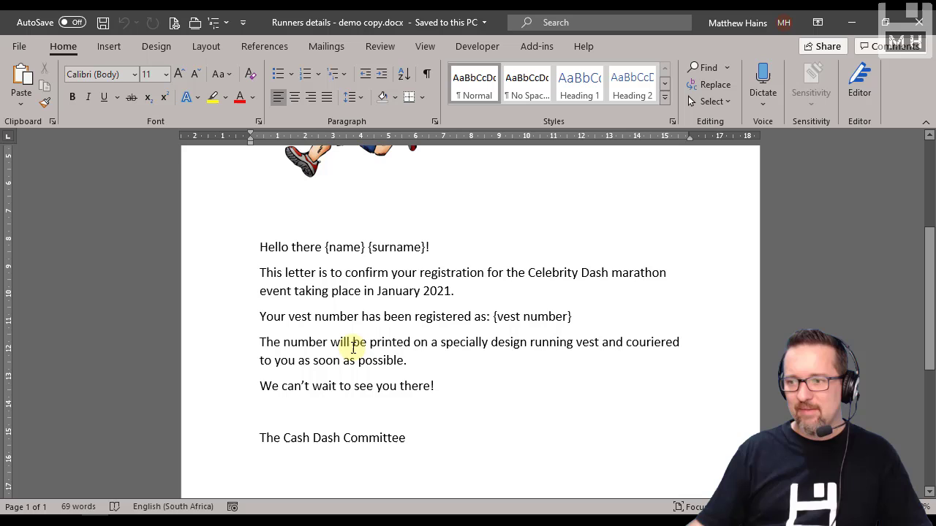
pyautogui.scroll(1, 358, 352)
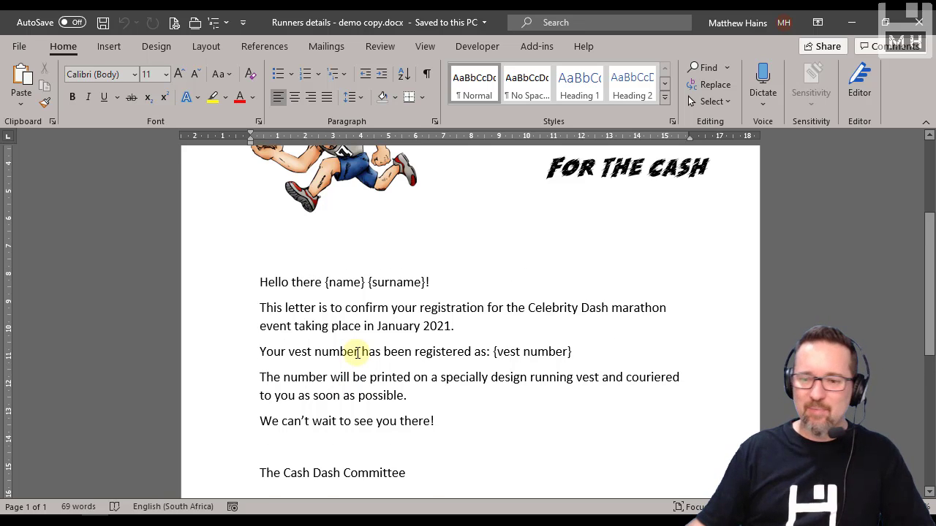
pyautogui.scroll(4, 358, 353)
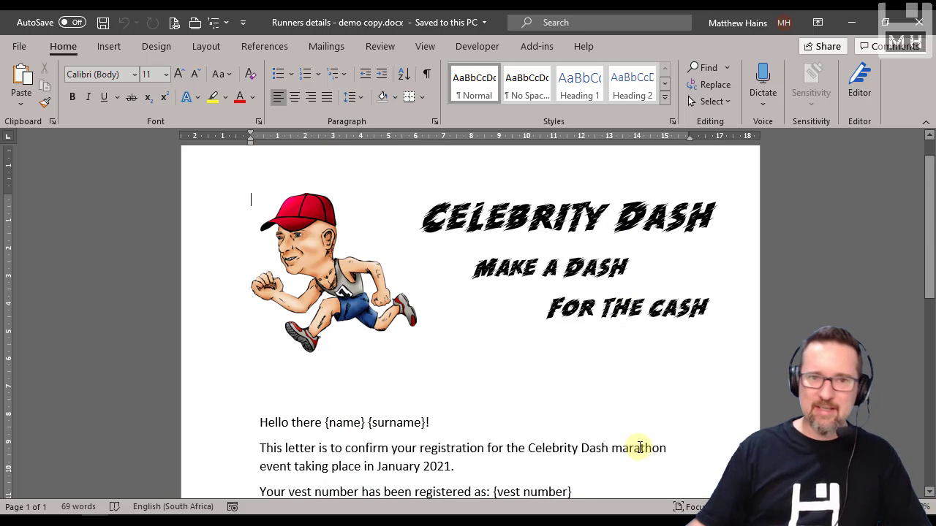
pyautogui.scroll(-5, 640, 447)
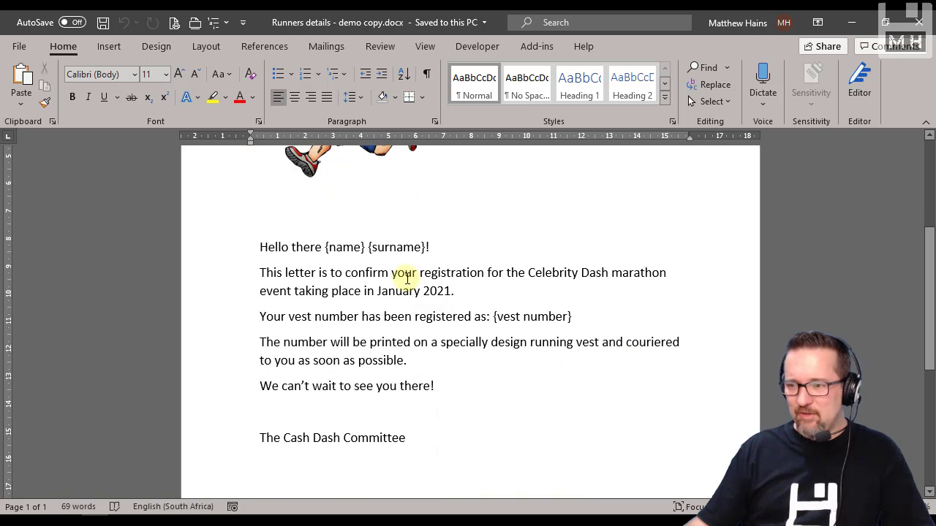
# Examine the {name}, {surname} and {vest number} placeholders in the letter's text box and the rest of its layout.
pyautogui.click(344, 249)
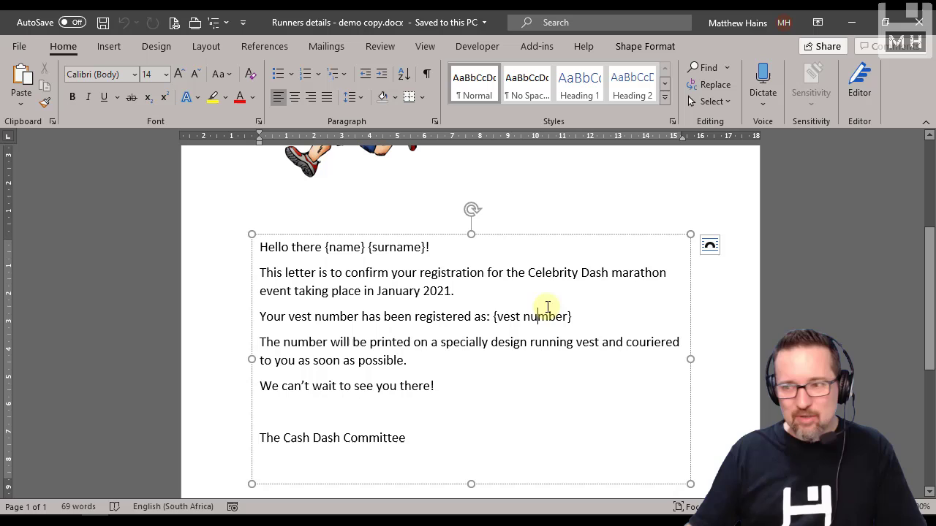
pyautogui.click(538, 325)
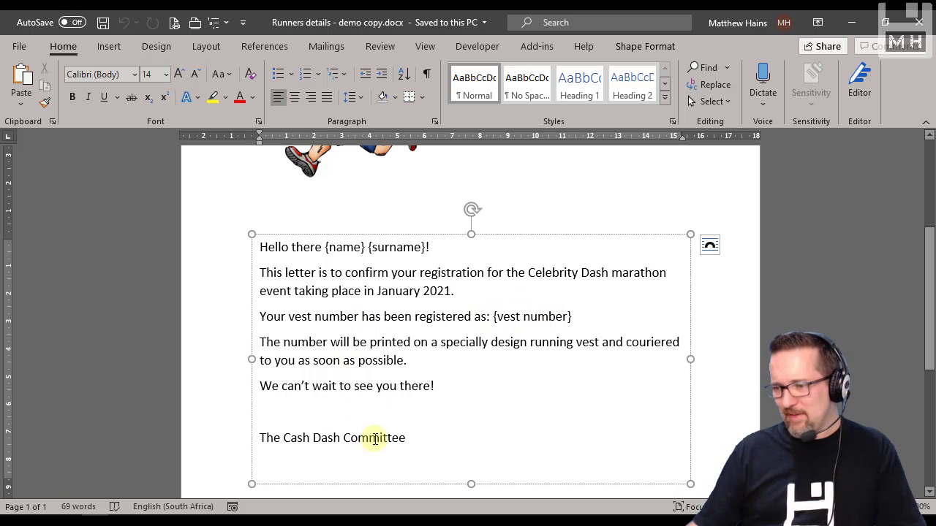
pyautogui.scroll(-2, 378, 443)
pyautogui.scroll(3, 380, 454)
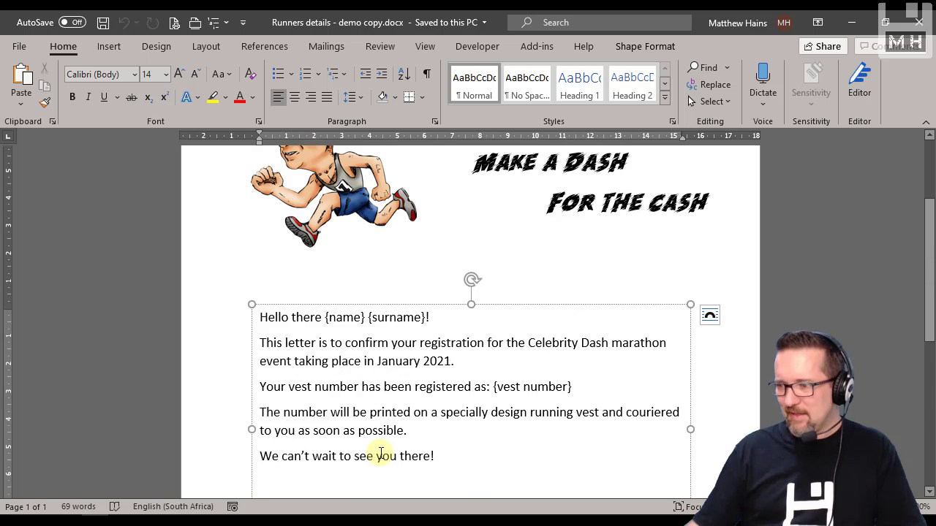
pyautogui.scroll(-1, 380, 453)
pyautogui.scroll(-1, 380, 451)
pyautogui.scroll(4, 378, 451)
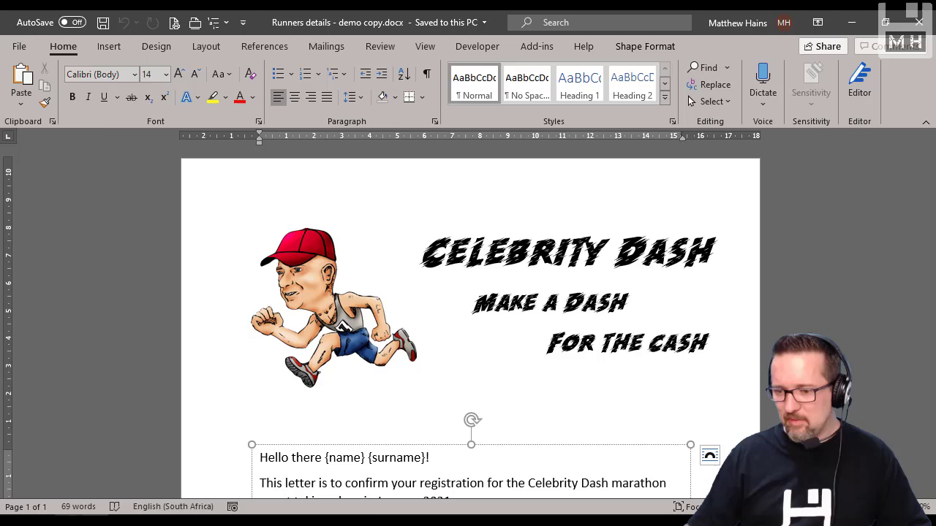
# Switch to the Runners.xlsx workbook in Excel, review its runner columns, and close it to return to the letter in Word.
pyautogui.click(87, 520)
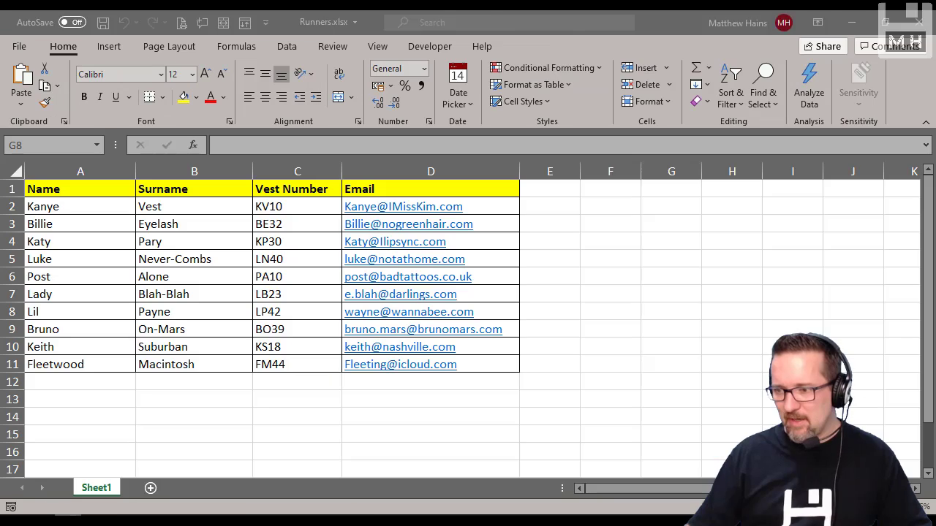
pyautogui.click(614, 209)
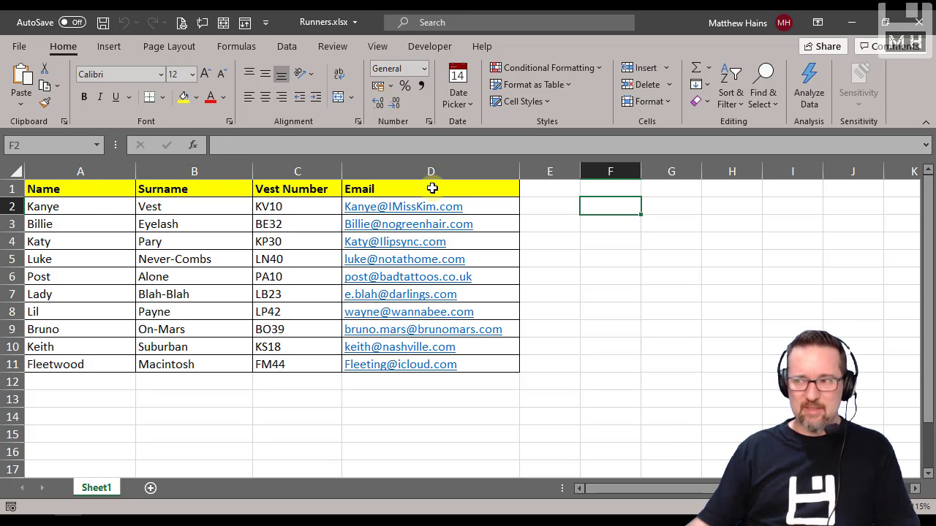
pyautogui.click(919, 22)
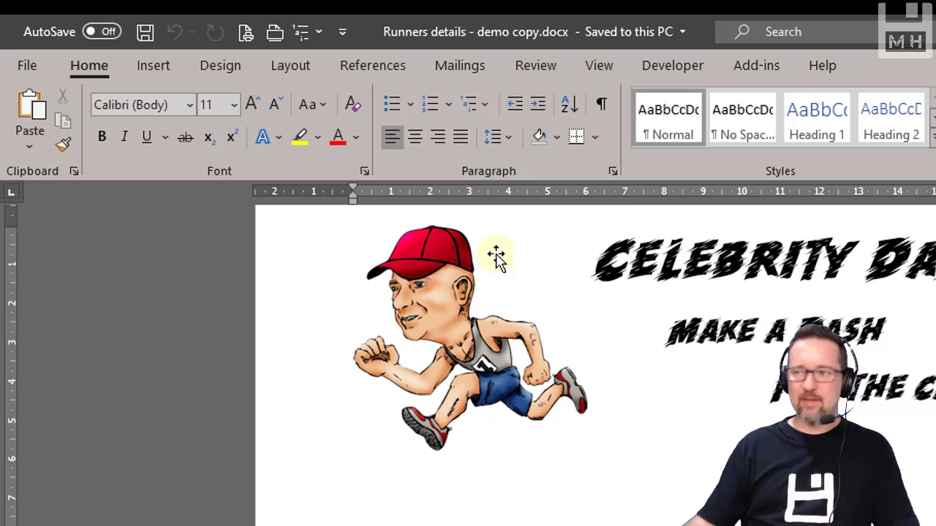
# Choose an existing list as the mail merge recipients and browse to 02 Sierra > Files > A Solution Development > 02 WORD > Level 2 Word Lesson 10.
pyautogui.click(481, 65)
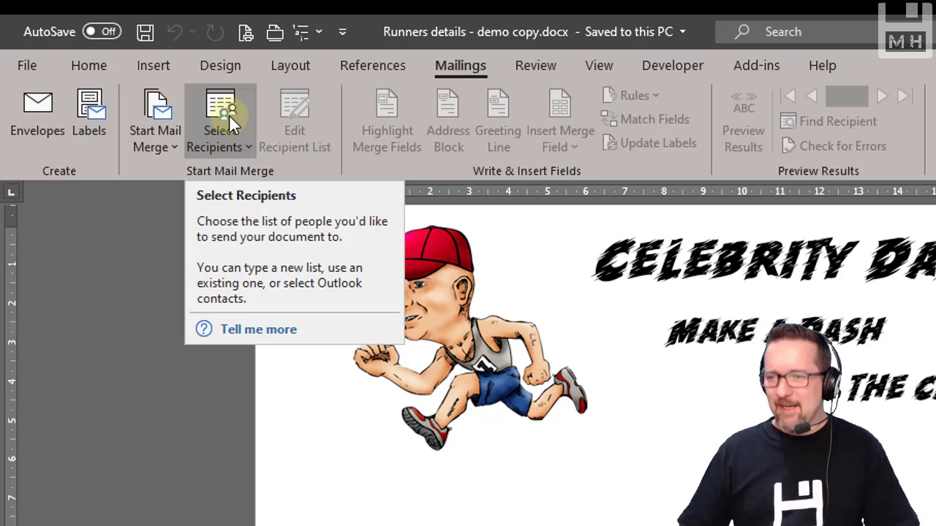
pyautogui.click(229, 115)
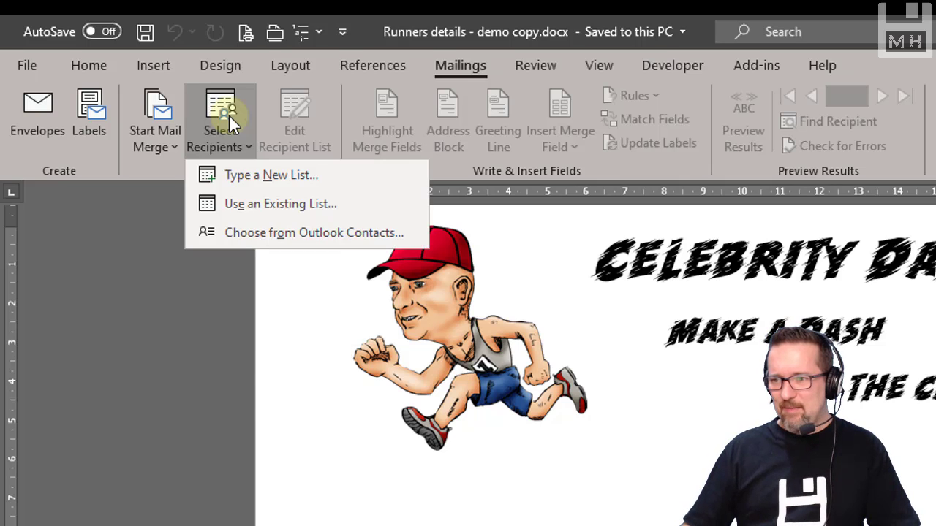
pyautogui.click(268, 205)
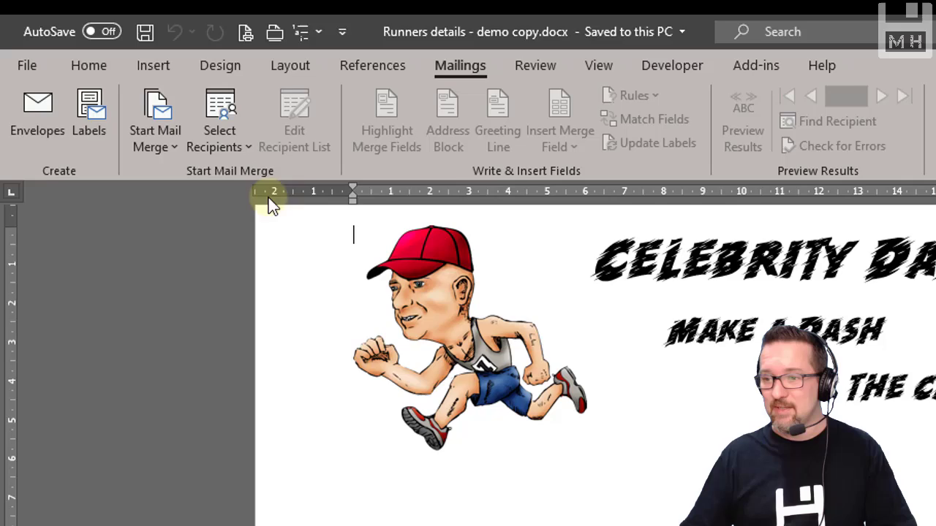
pyautogui.scroll(3, 203, 218)
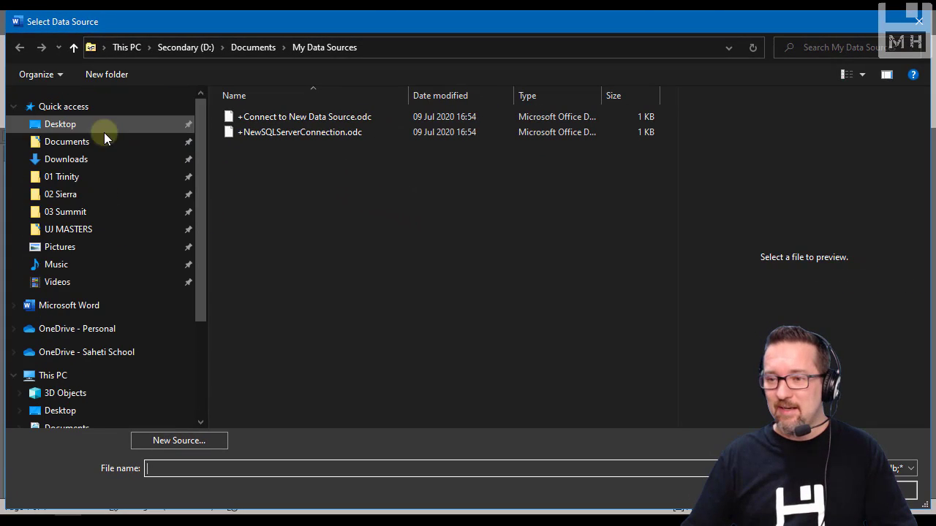
pyautogui.click(104, 194)
pyautogui.doubleClick(275, 119)
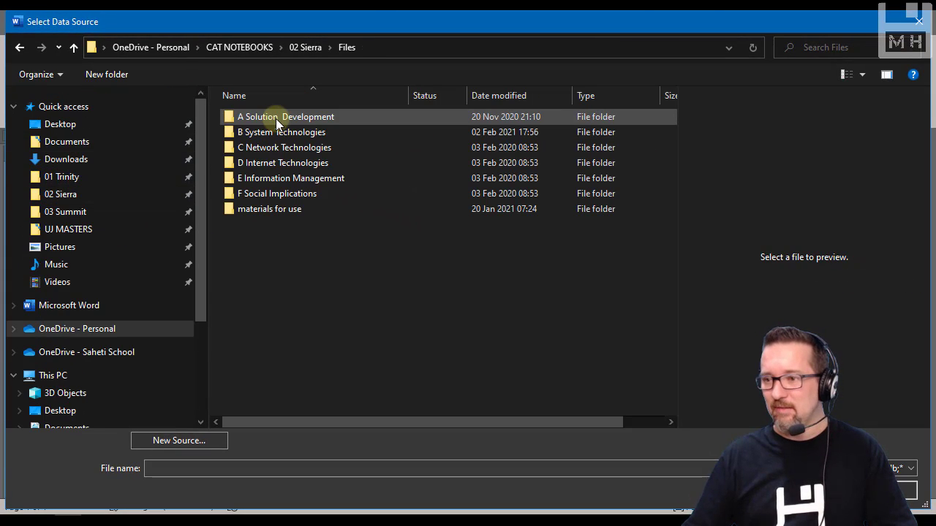
pyautogui.doubleClick(272, 118)
pyautogui.doubleClick(272, 134)
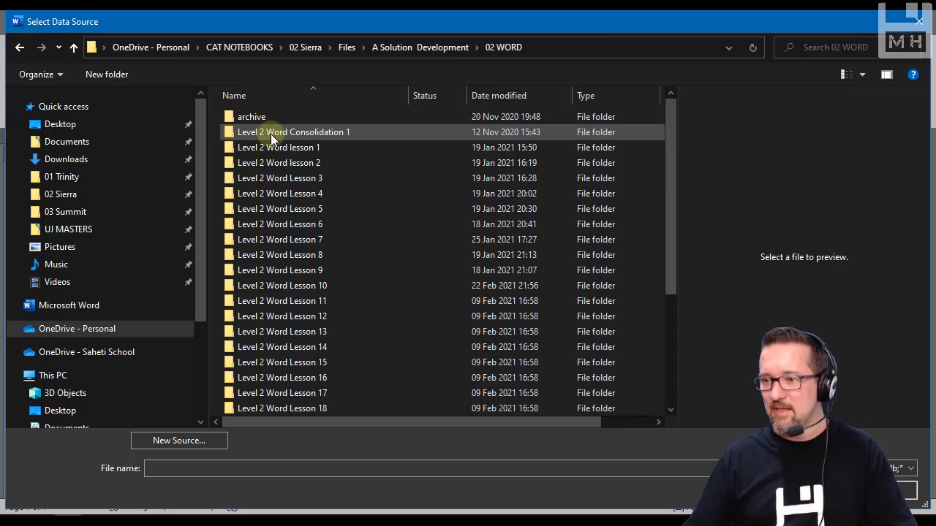
pyautogui.doubleClick(331, 285)
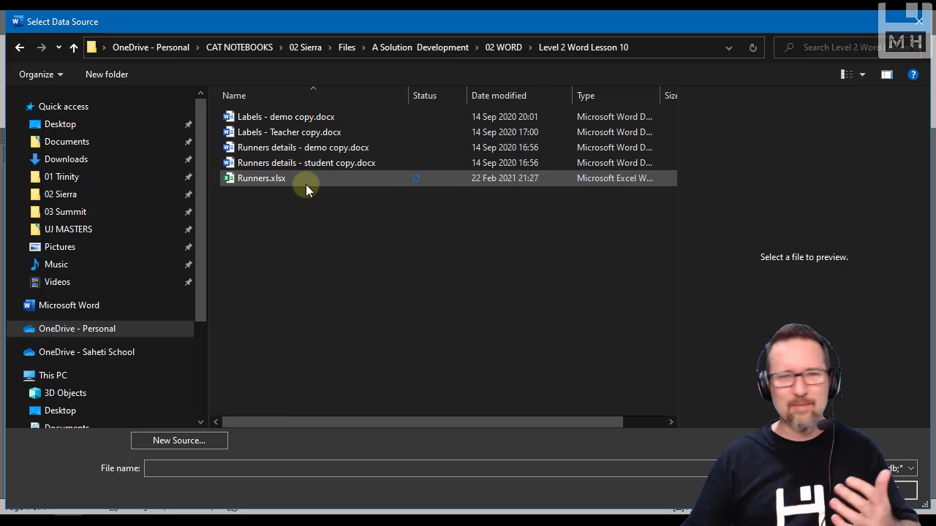
# Connect Sheet1$ of Runners.xlsx as the recipient list, with the first row of data as column headers.
pyautogui.click(251, 186)
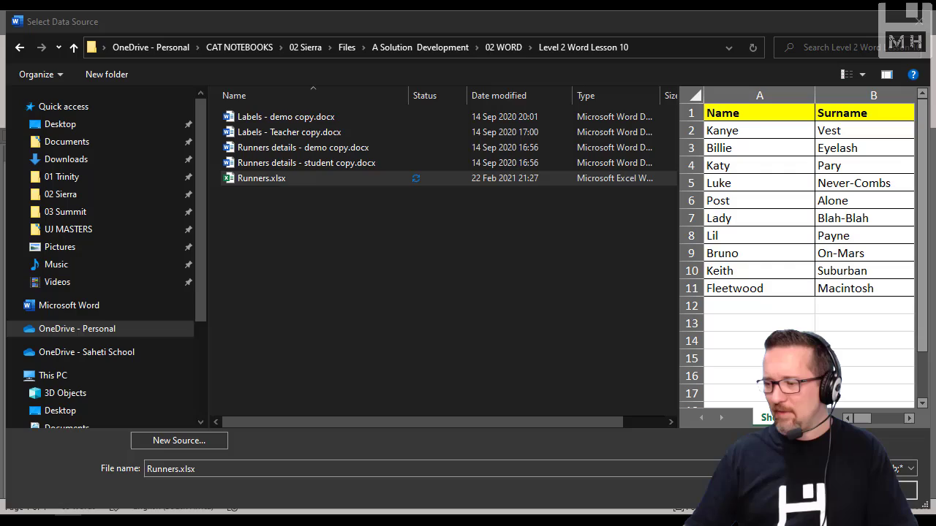
pyautogui.press('Return')
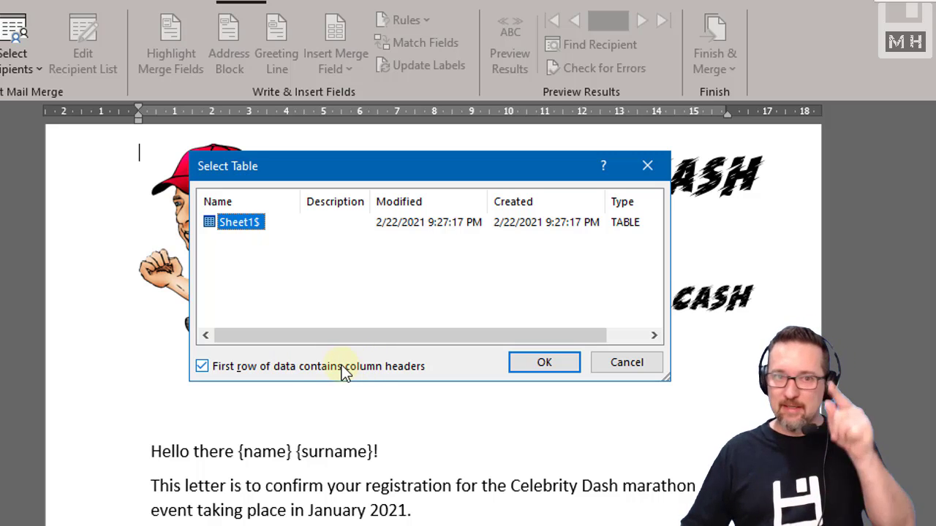
pyautogui.click(545, 363)
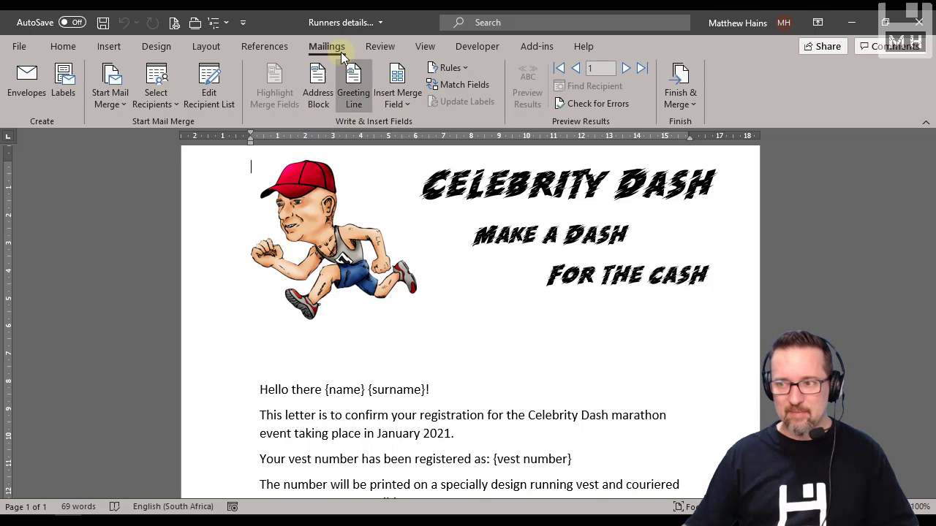
# Replace the {name} {surname} placeholders in the "Hello there" greeting with the Name and Surname merge fields, separated by a space.
pyautogui.click(407, 105)
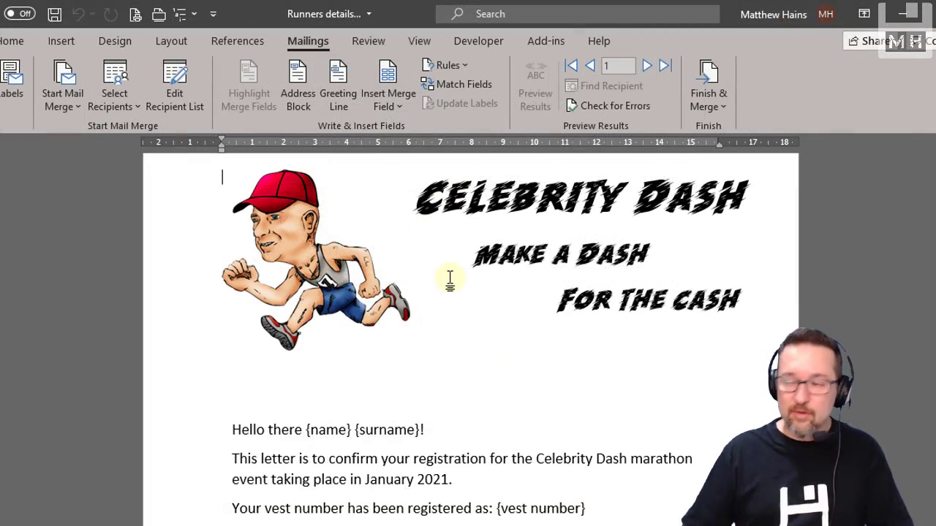
pyautogui.scroll(-4, 449, 280)
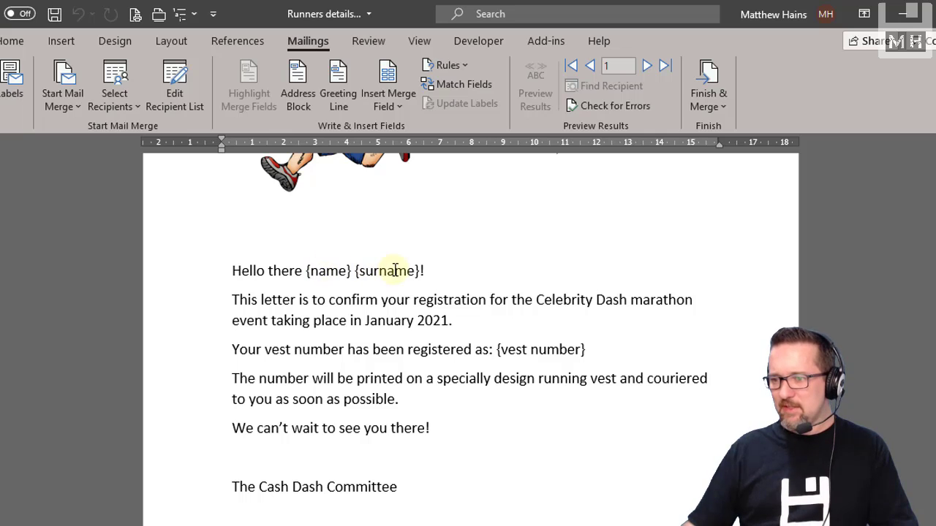
pyautogui.moveTo(305, 271); pyautogui.dragTo(418, 271)
pyautogui.press('Delete')
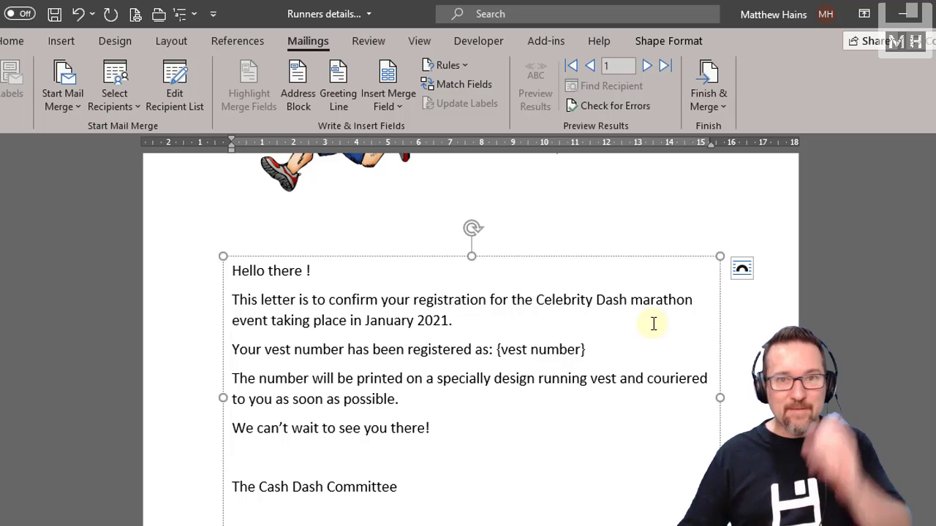
pyautogui.click(388, 102)
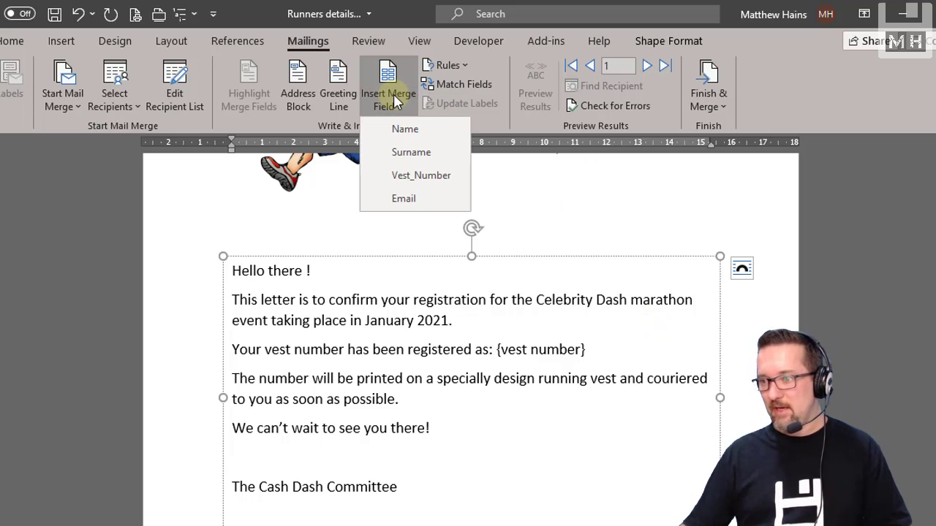
pyautogui.click(405, 130)
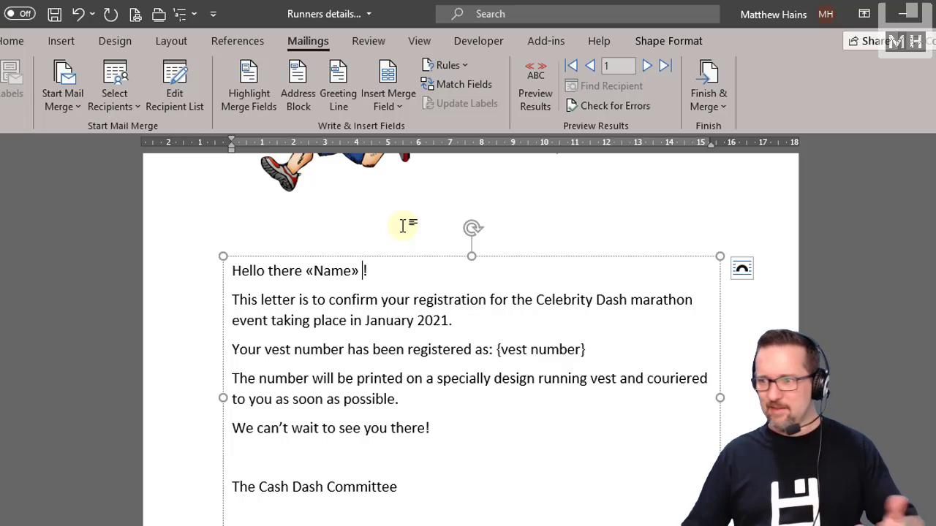
pyautogui.click(387, 101)
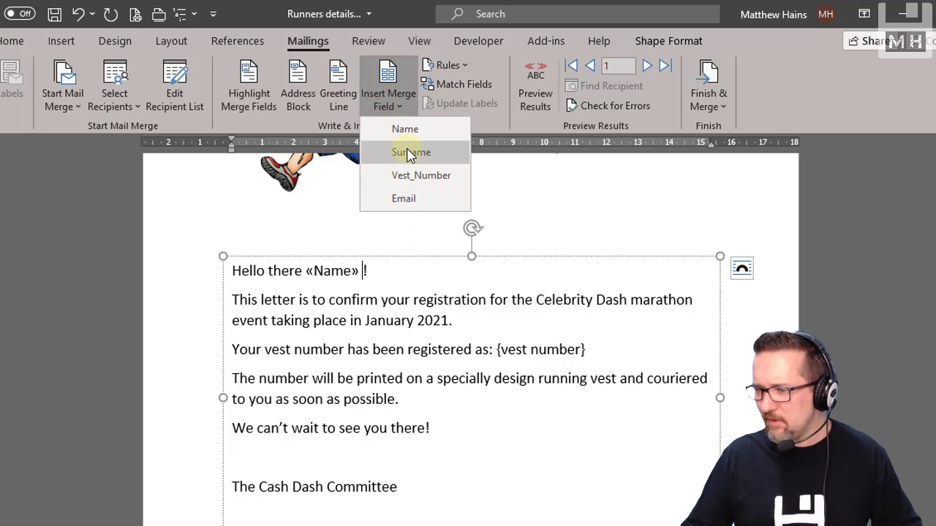
pyautogui.click(408, 152)
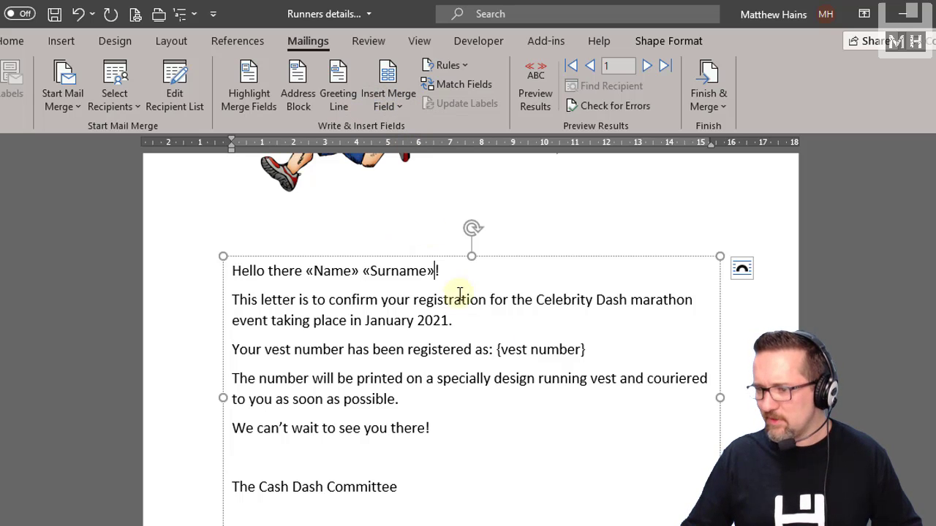
# Examine the Name and Surname merge fields in the greeting and the field options available for the Name field.
pyautogui.click(329, 275)
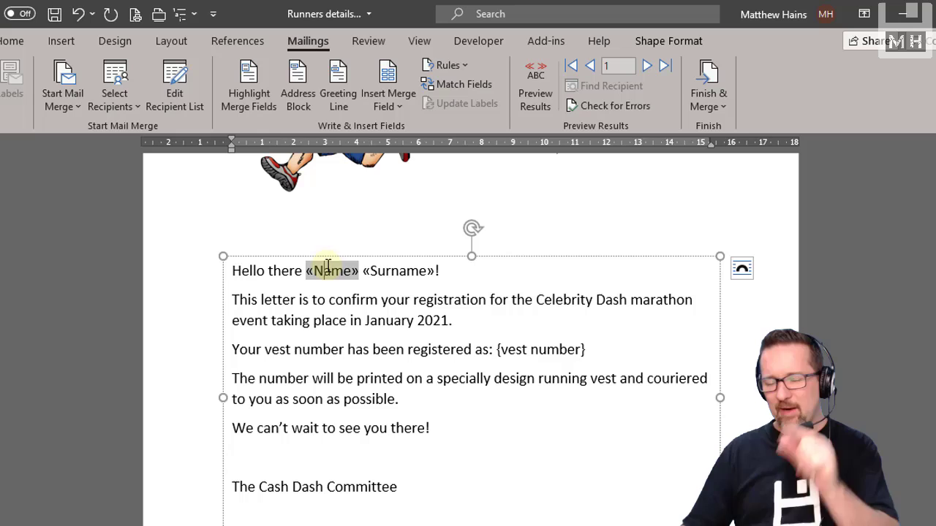
pyautogui.click(400, 272)
pyautogui.click(330, 271)
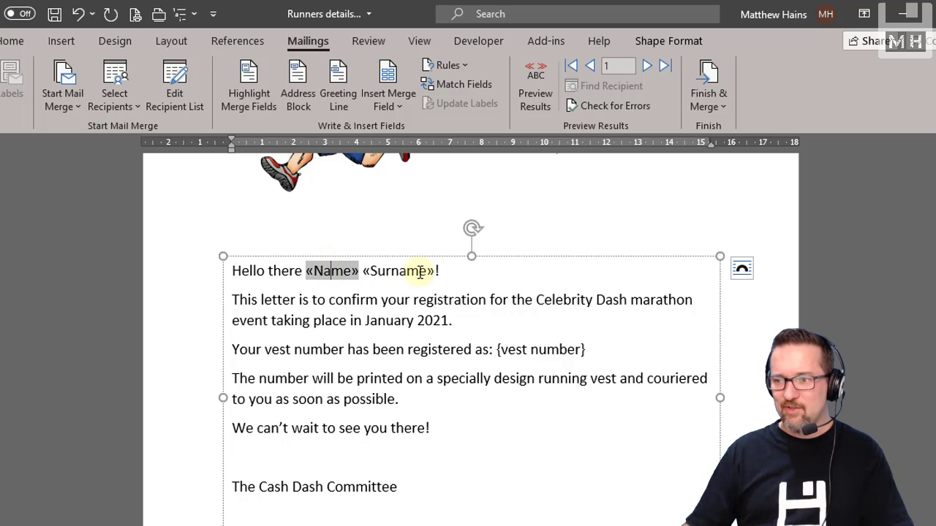
pyautogui.click(420, 271)
pyautogui.click(302, 270)
pyautogui.click(340, 269)
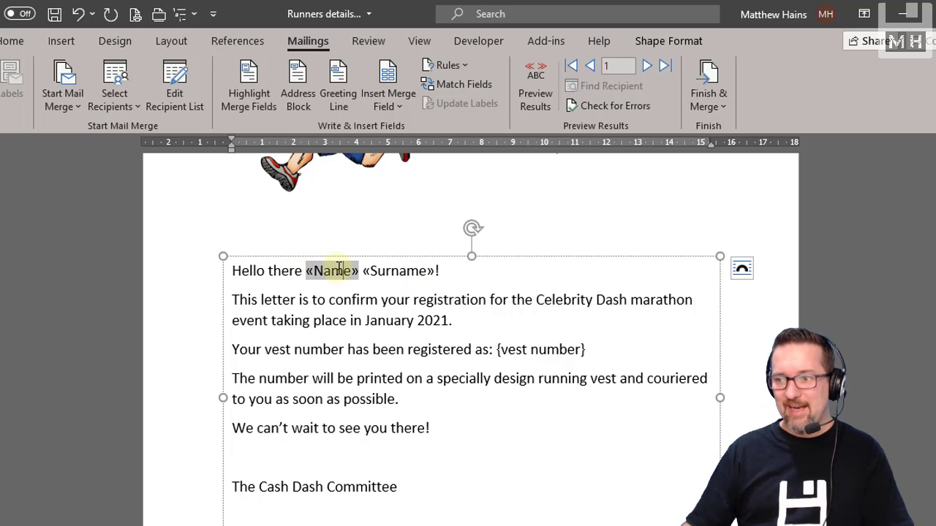
pyautogui.rightClick(340, 269)
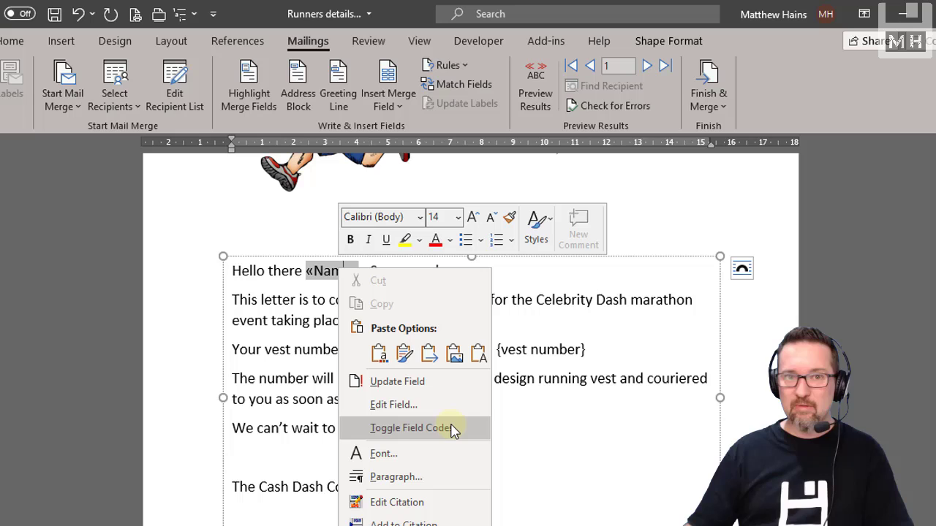
pyautogui.press('Escape')
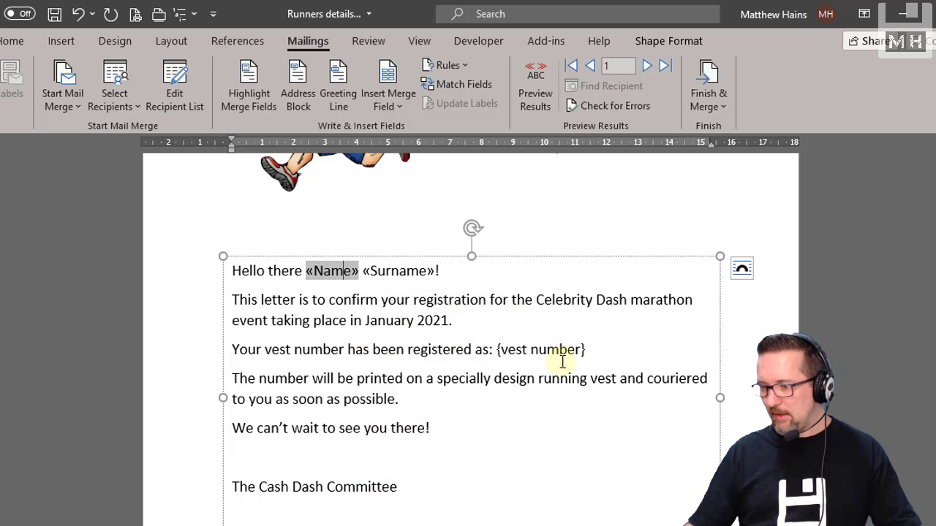
# Replace the {vest number} placeholder in the "Your vest number has been registered as:" line with the Vest_Number merge field.
pyautogui.moveTo(598, 352); pyautogui.dragTo(497, 350)
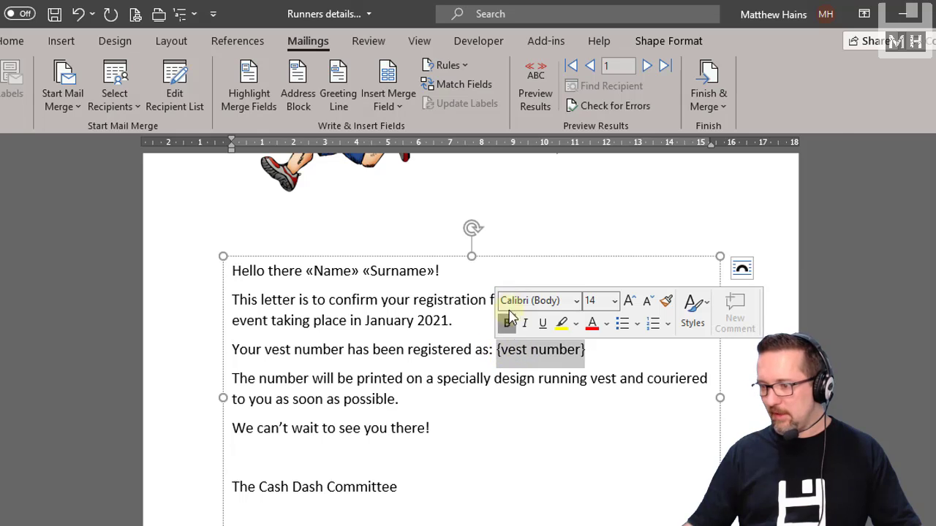
pyautogui.press('Delete')
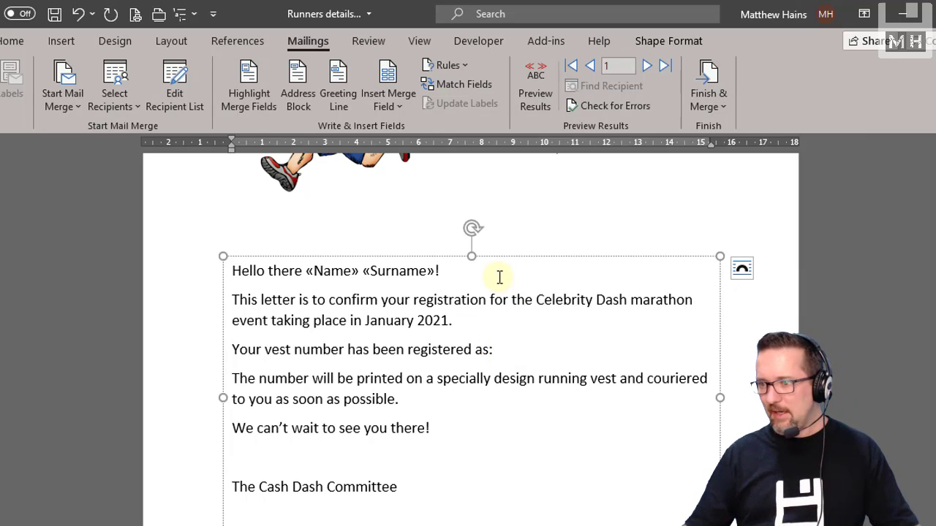
pyautogui.click(390, 101)
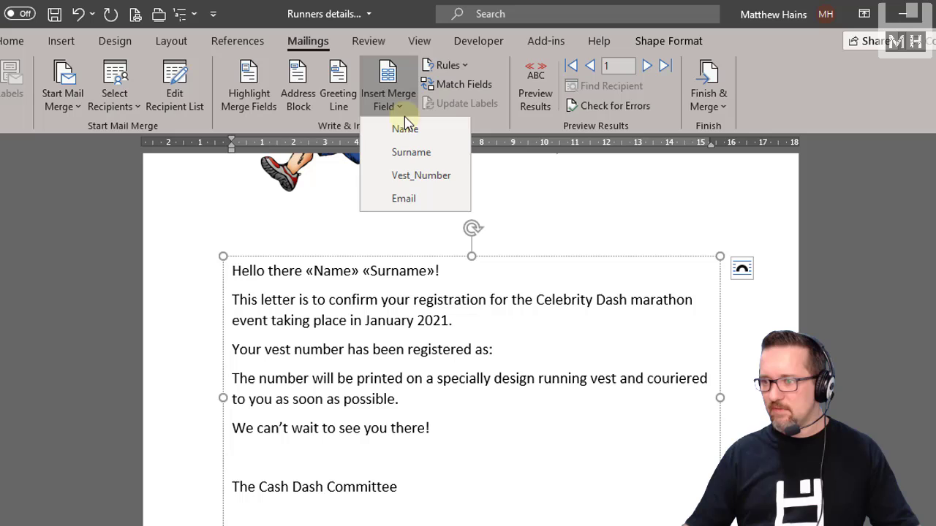
pyautogui.click(418, 177)
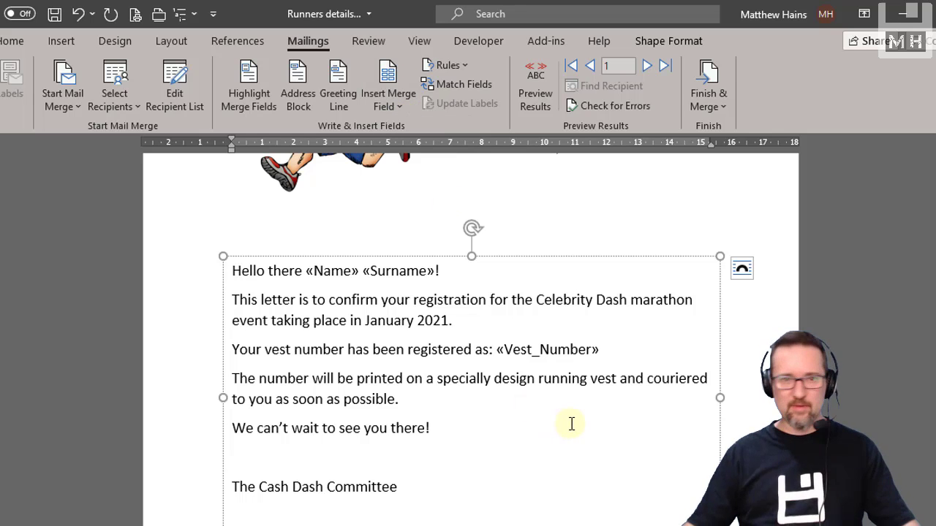
pyautogui.click(572, 424)
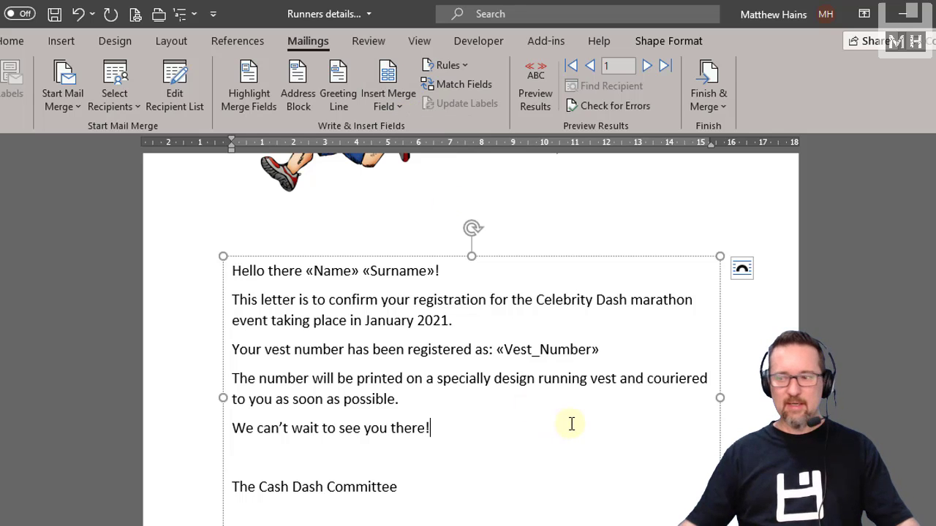
# Preview the merged letter for records 1 through 5, return to record 1, and turn the results preview off.
pyautogui.click(536, 107)
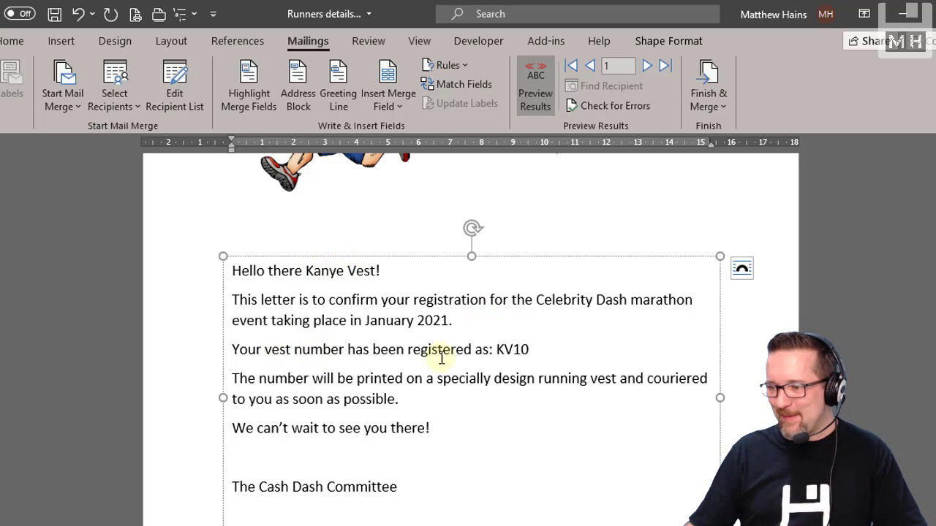
pyautogui.click(521, 352)
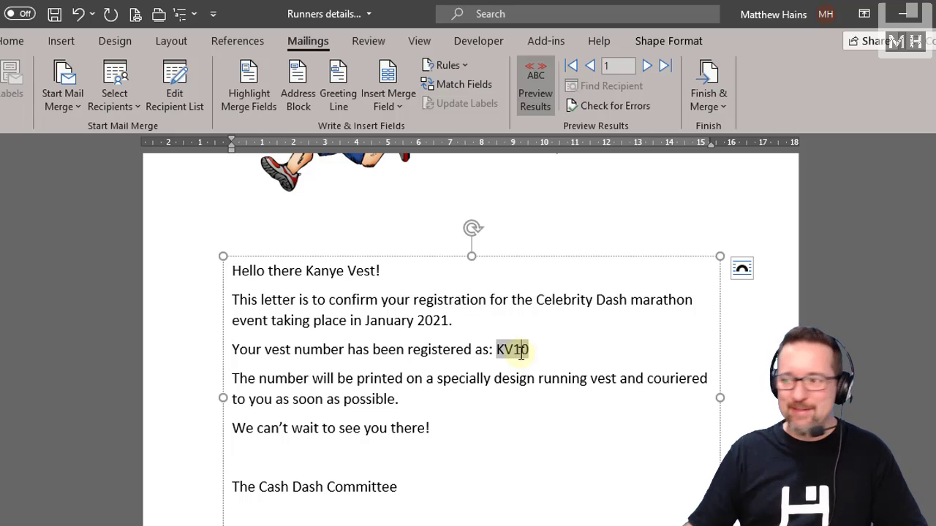
pyautogui.click(647, 67)
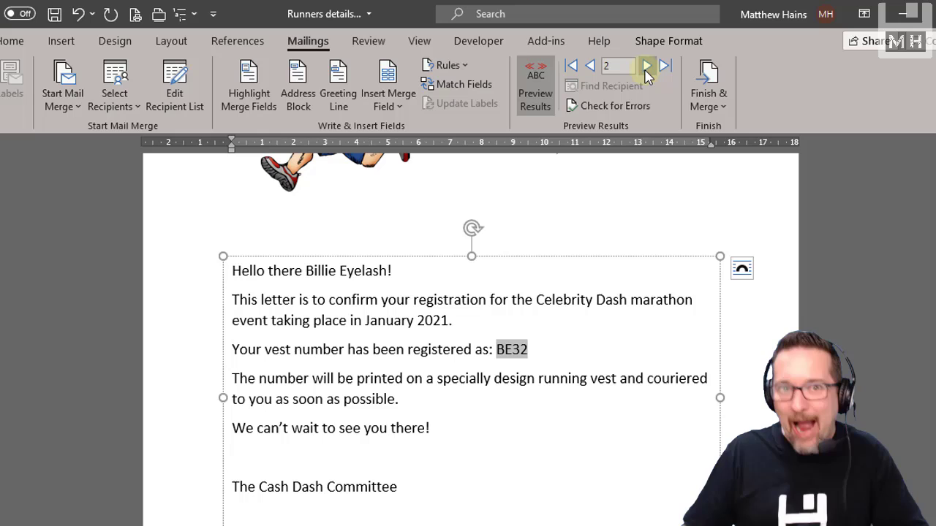
pyautogui.click(645, 71)
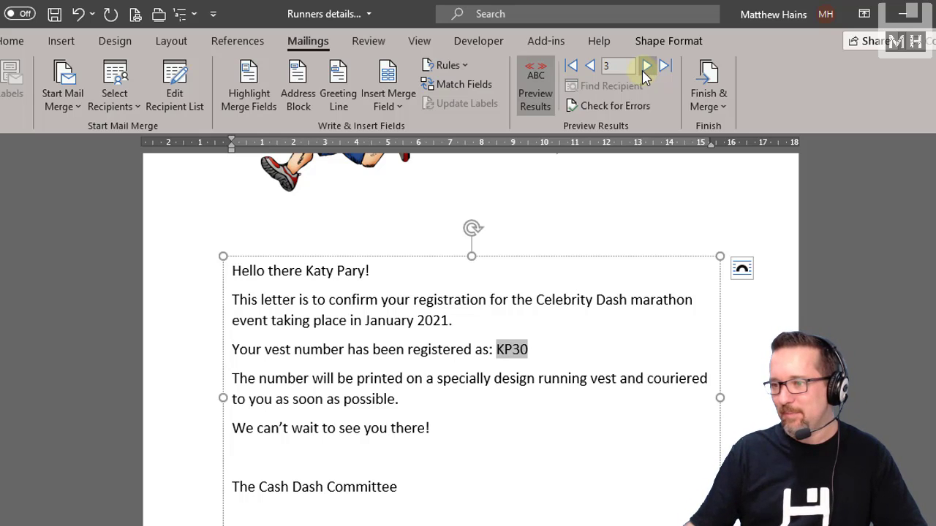
pyautogui.click(646, 69)
pyautogui.click(646, 69)
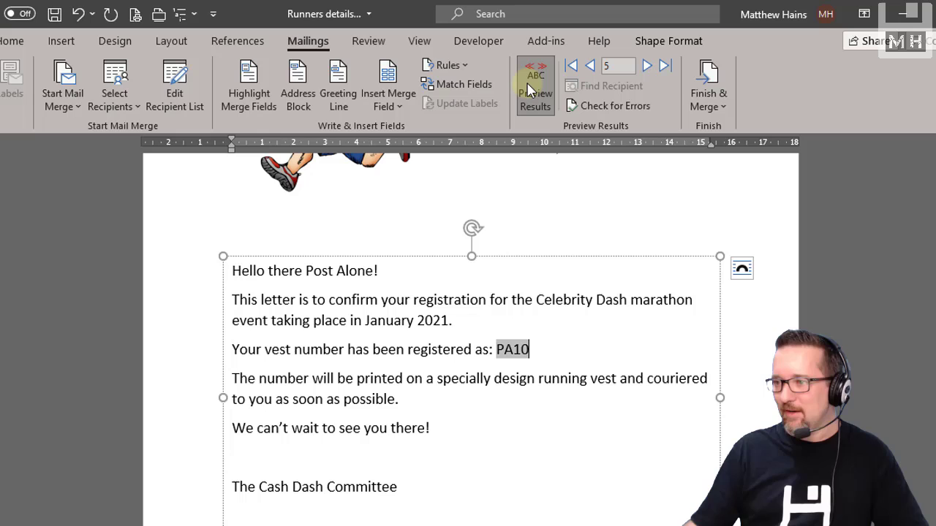
pyautogui.click(590, 67)
pyautogui.click(590, 67)
pyautogui.click(590, 68)
pyautogui.click(590, 67)
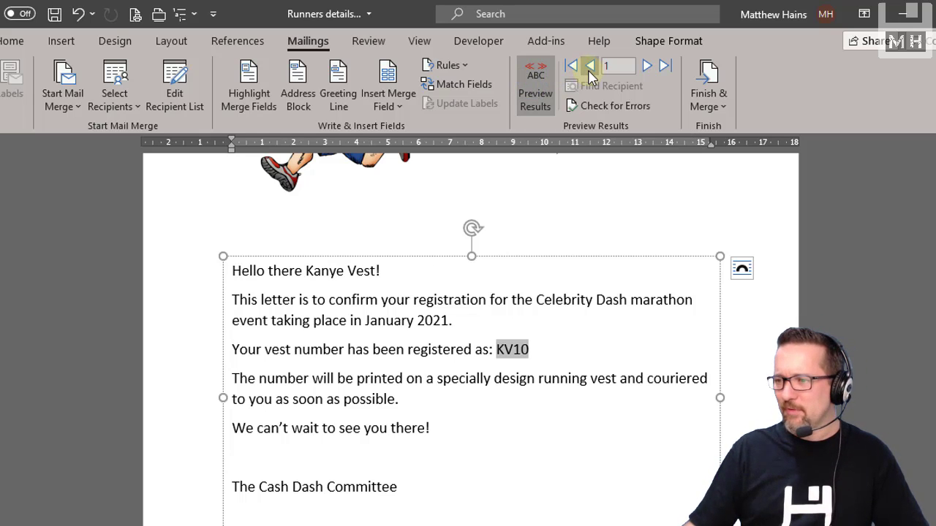
pyautogui.click(536, 87)
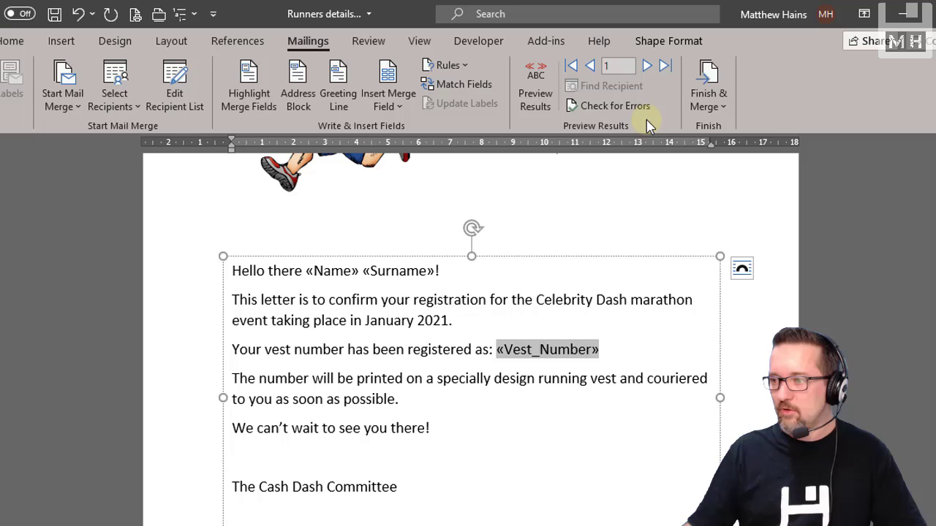
# Review the merge's error-checking and reporting options without running a check.
pyautogui.click(581, 107)
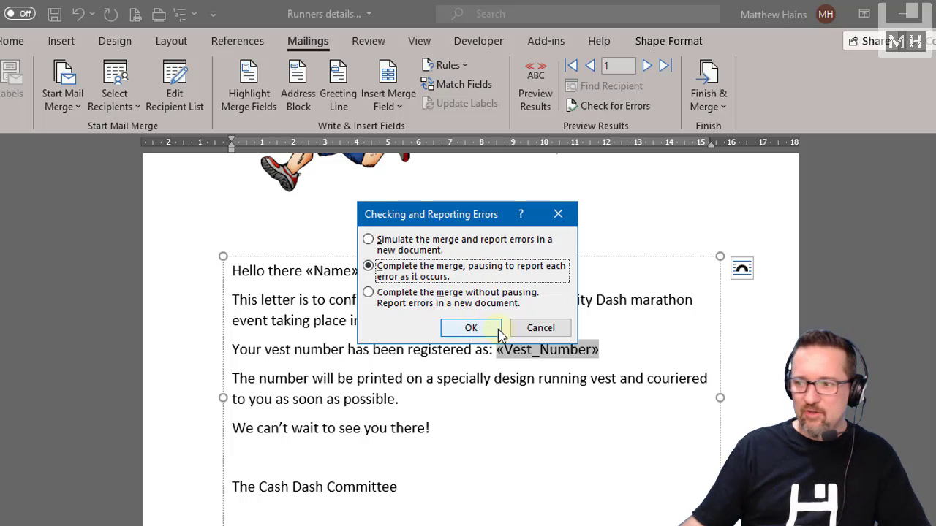
pyautogui.click(539, 328)
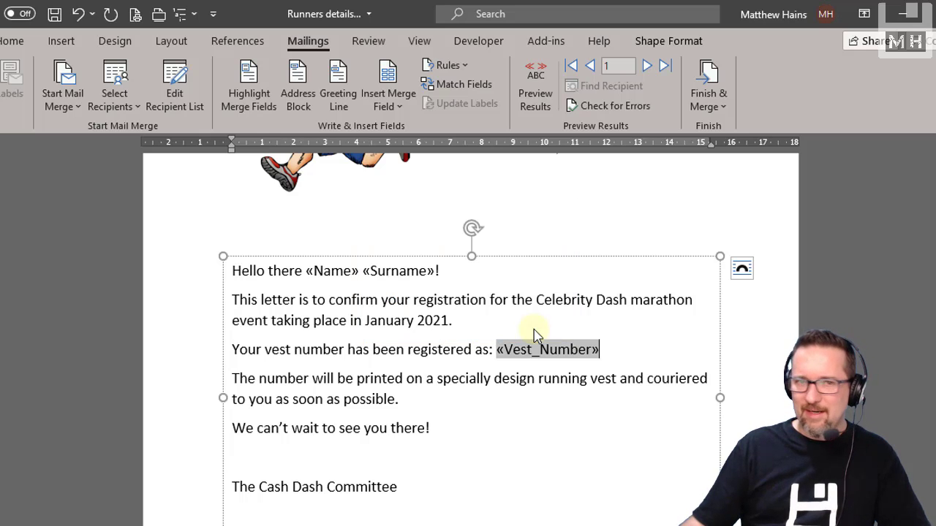
pyautogui.click(646, 352)
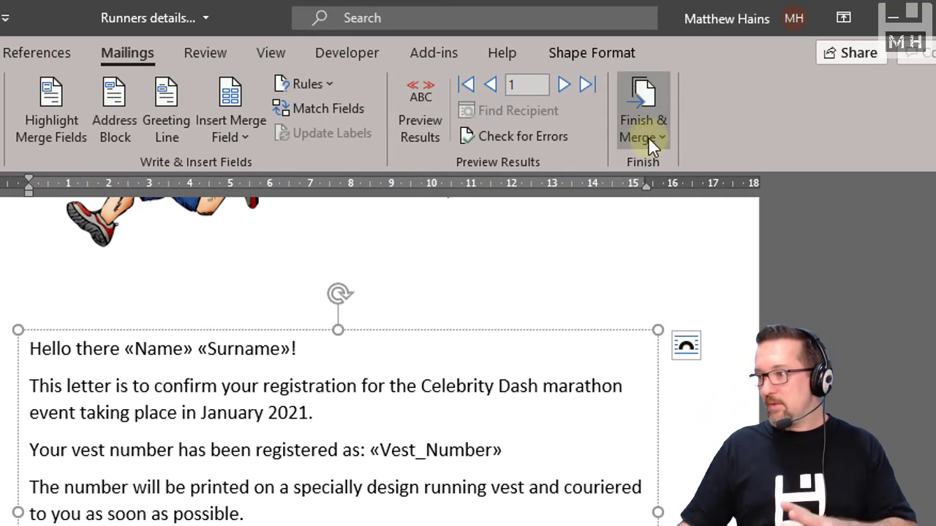
# Merge all records into a new document of individual, editable letters.
pyautogui.click(656, 138)
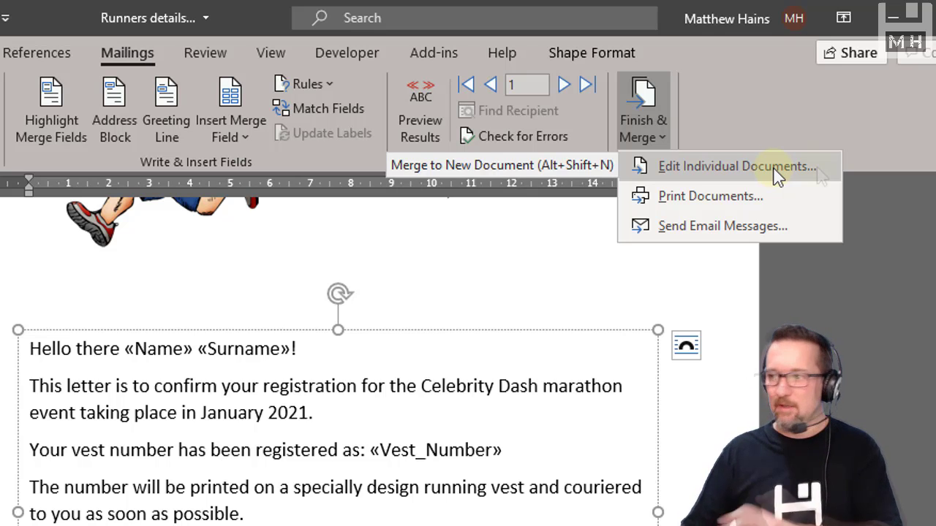
pyautogui.click(817, 166)
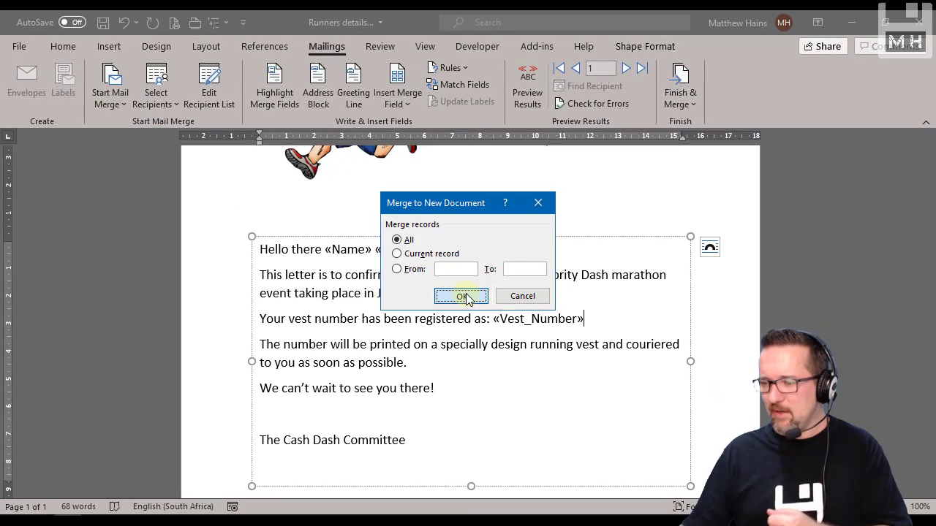
pyautogui.click(466, 296)
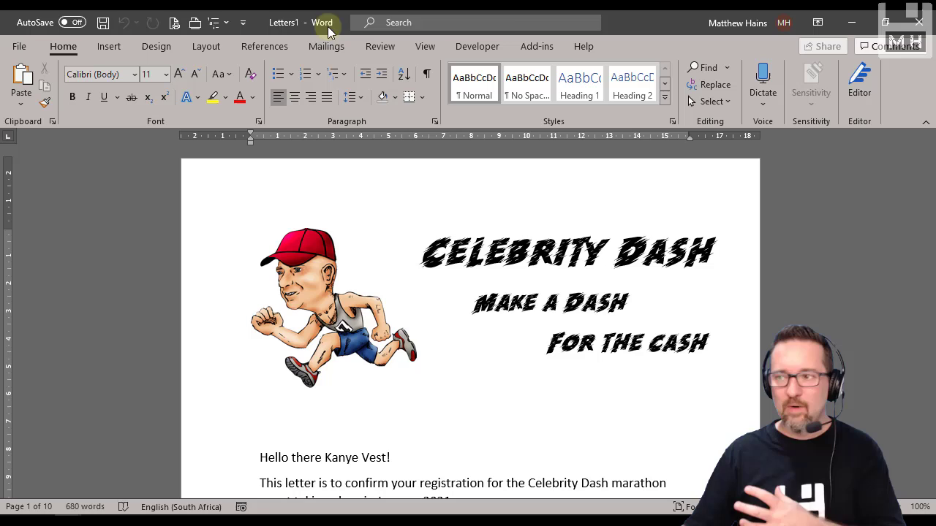
# Switch back to the main letter and examine its merge fields for comparison with the merged letters.
pyautogui.moveTo(619, 22); pyautogui.dragTo(642, 135)
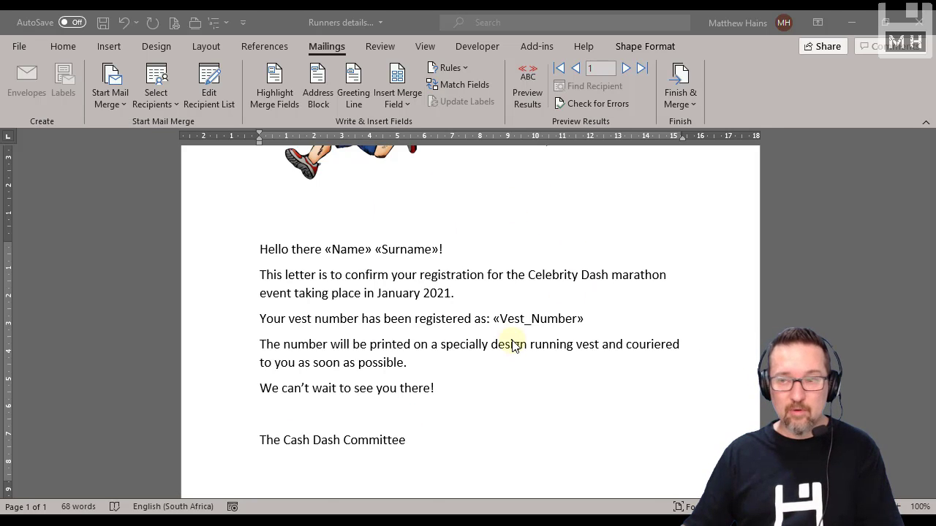
pyautogui.scroll(3, 514, 346)
pyautogui.scroll(-2, 476, 336)
pyautogui.click(378, 284)
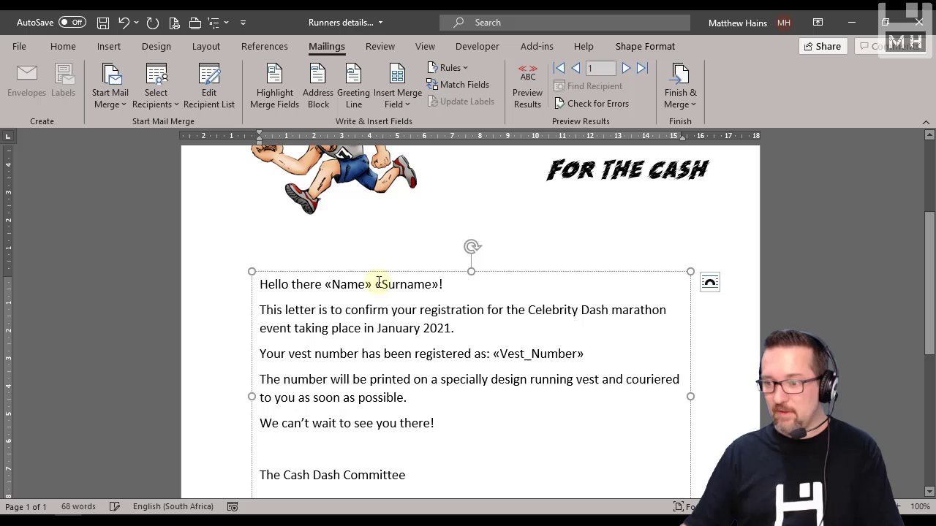
pyautogui.click(349, 283)
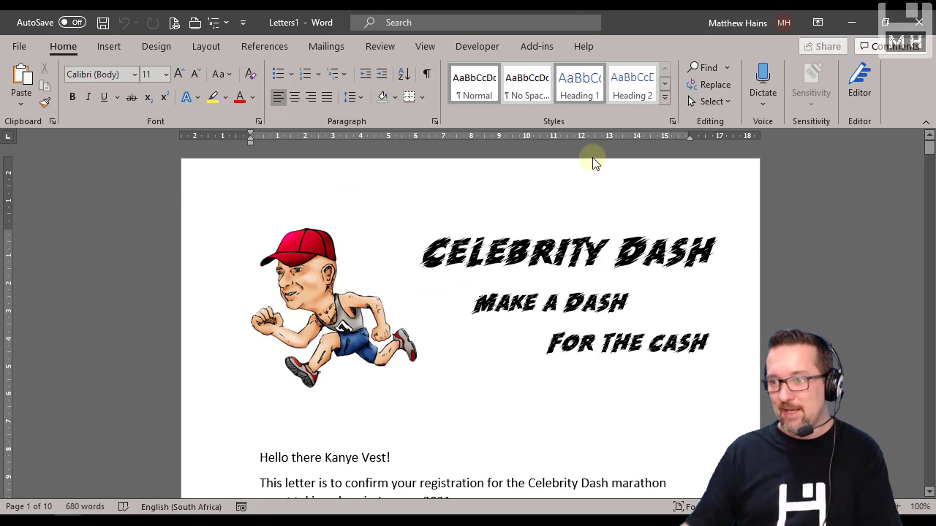
# Look through the individual letters in the merged Letters1 document, and close it without saving.
pyautogui.scroll(-3, 437, 395)
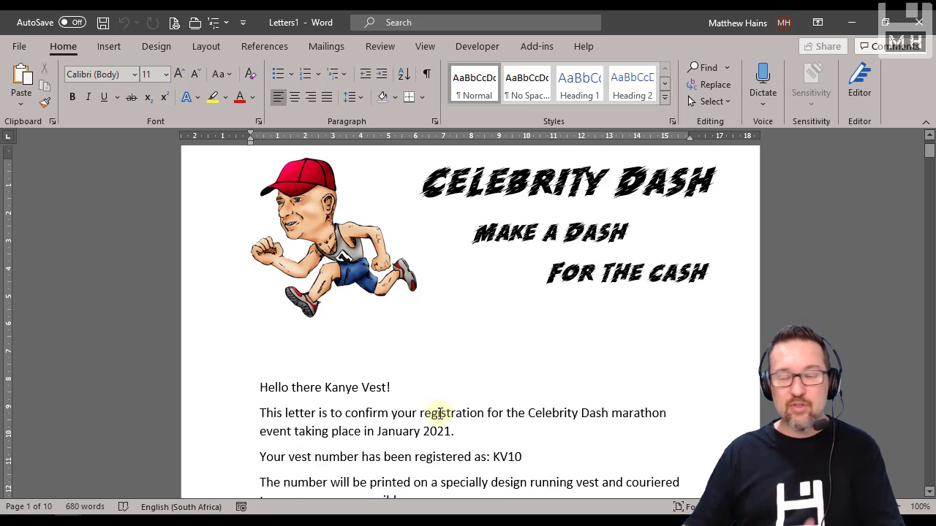
pyautogui.scroll(1, 648, 372)
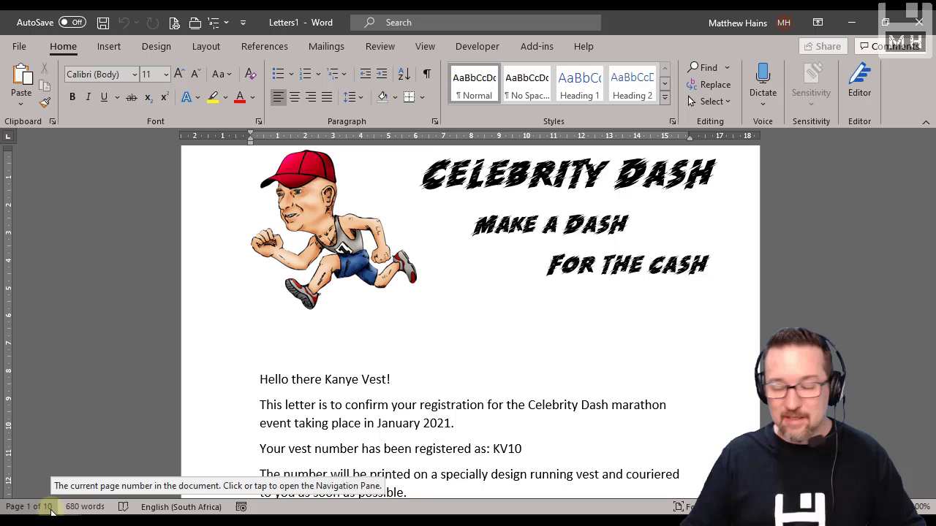
pyautogui.scroll(-3, 870, 322)
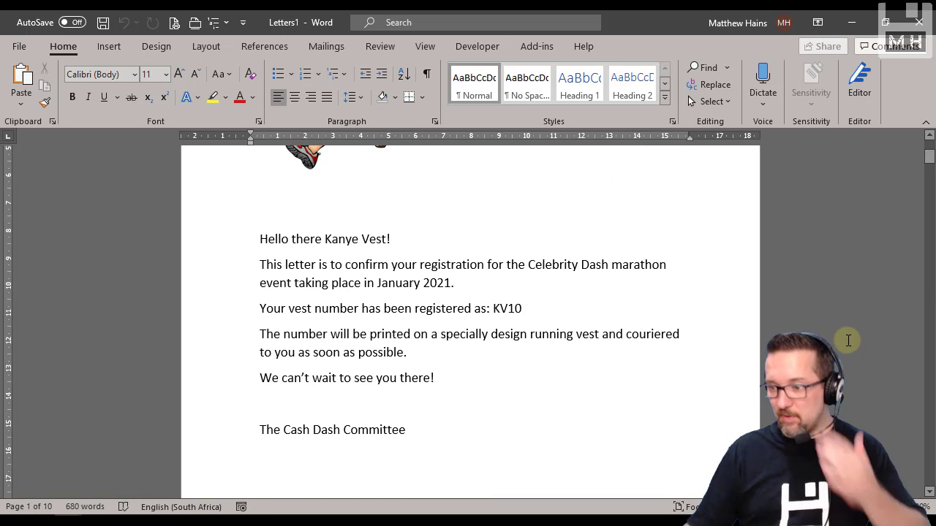
pyautogui.scroll(-18, 848, 340)
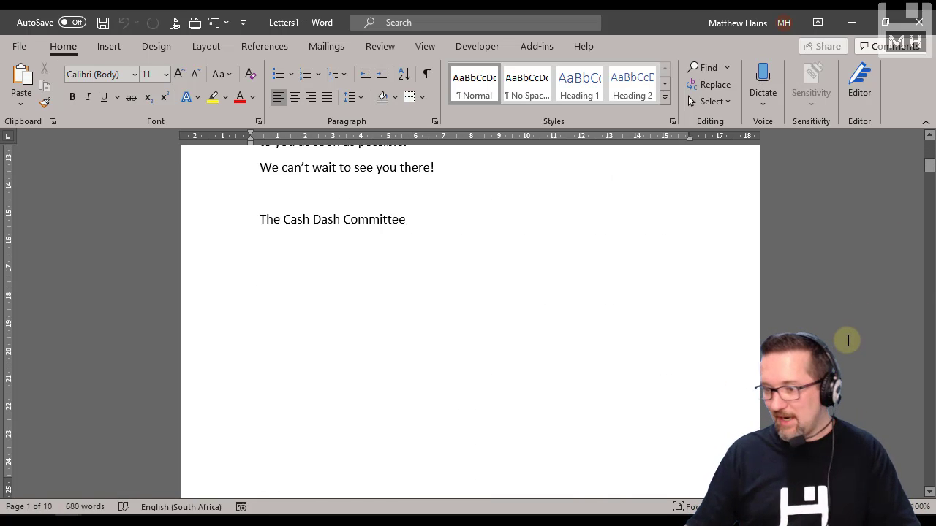
pyautogui.scroll(-19, 470, 321)
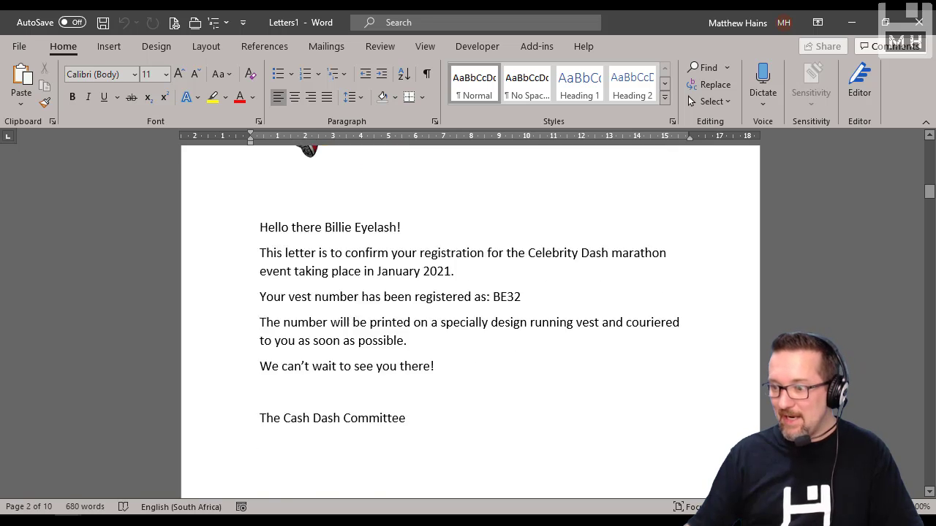
pyautogui.scroll(-8, 470, 322)
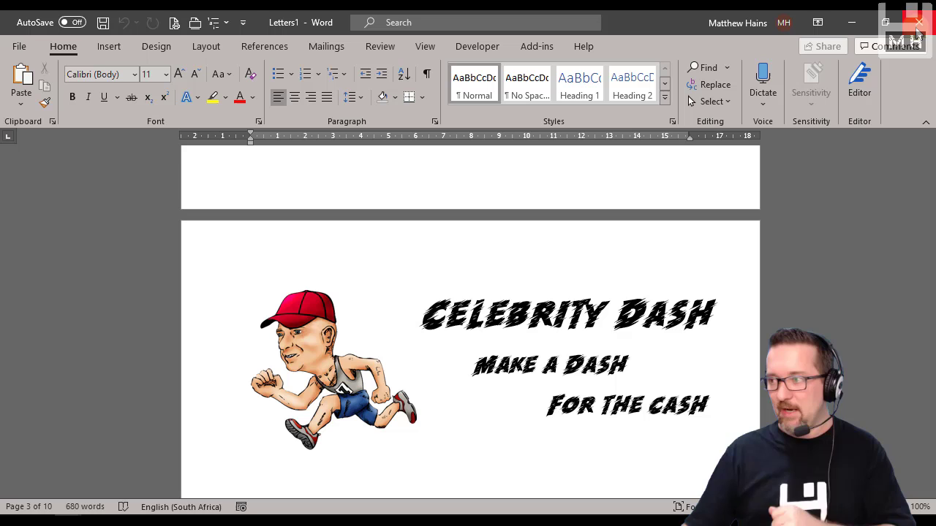
pyautogui.click(917, 29)
pyautogui.click(516, 352)
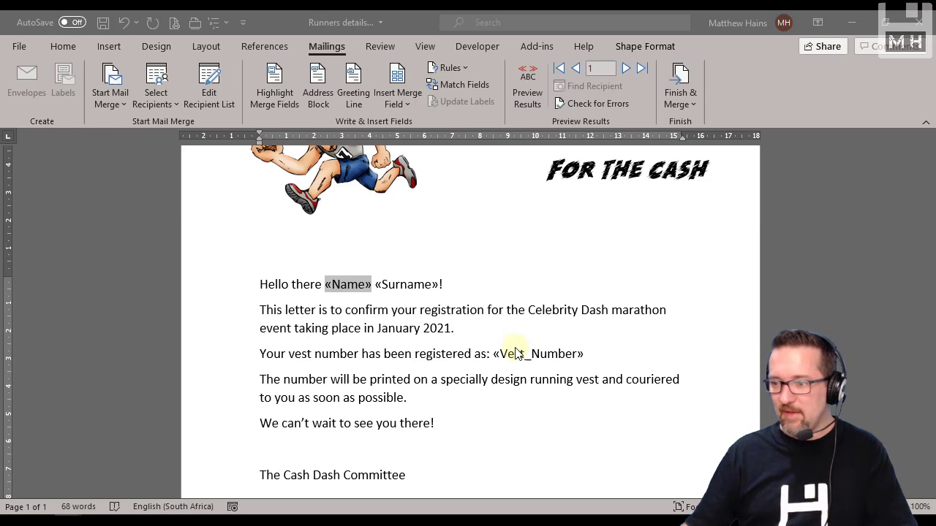
# Set up an e-mail merge of all records to the Email field with the subject "Your entry details", and cancel it without sending.
pyautogui.click(694, 109)
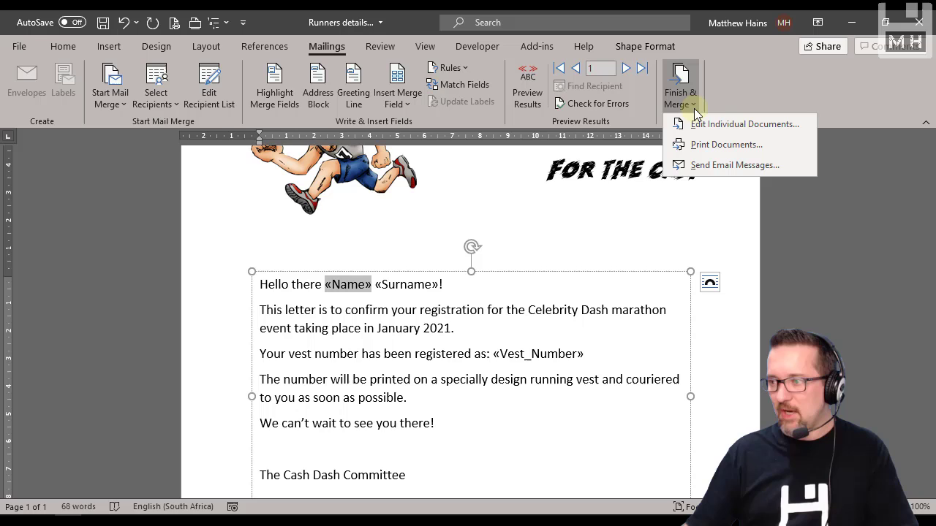
pyautogui.click(793, 166)
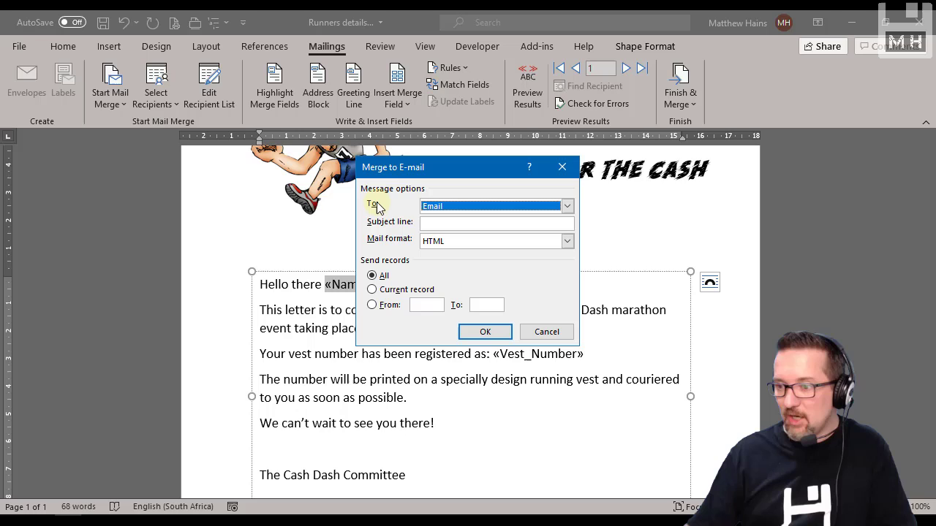
pyautogui.click(568, 206)
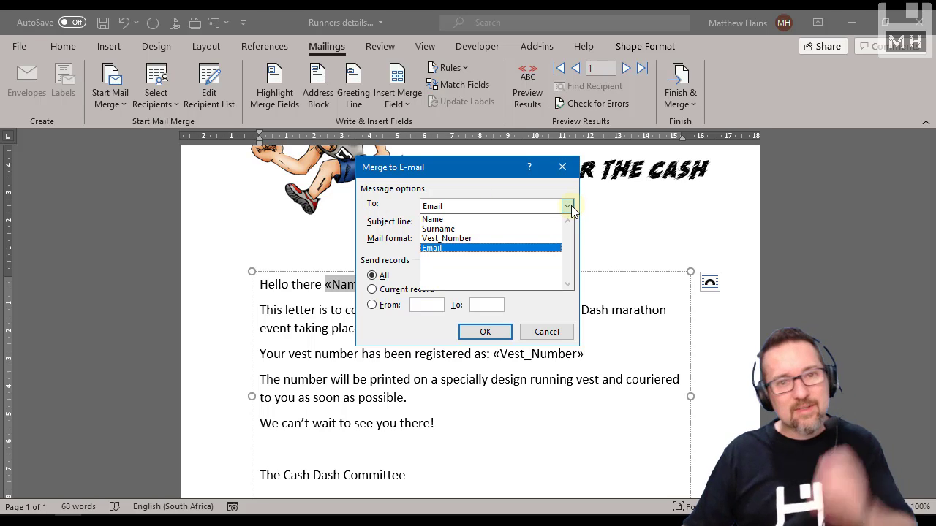
pyautogui.click(446, 249)
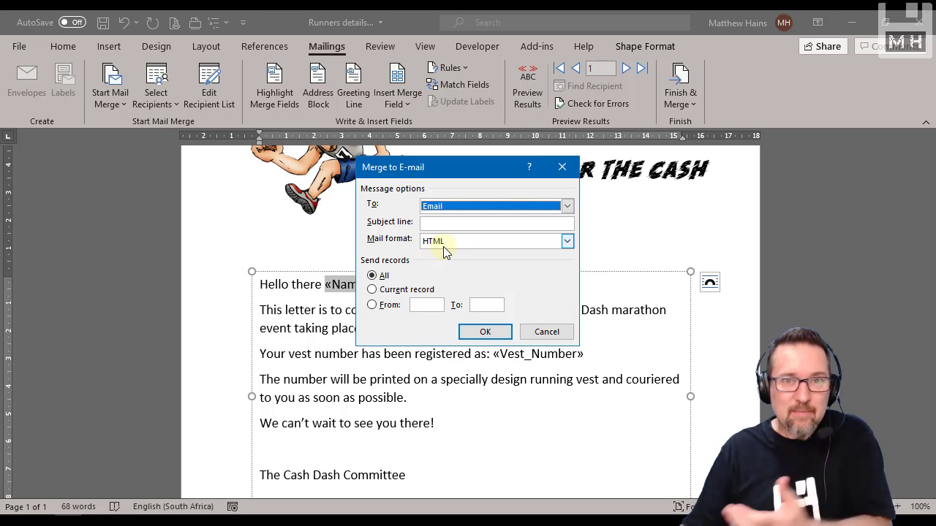
pyautogui.click(486, 224)
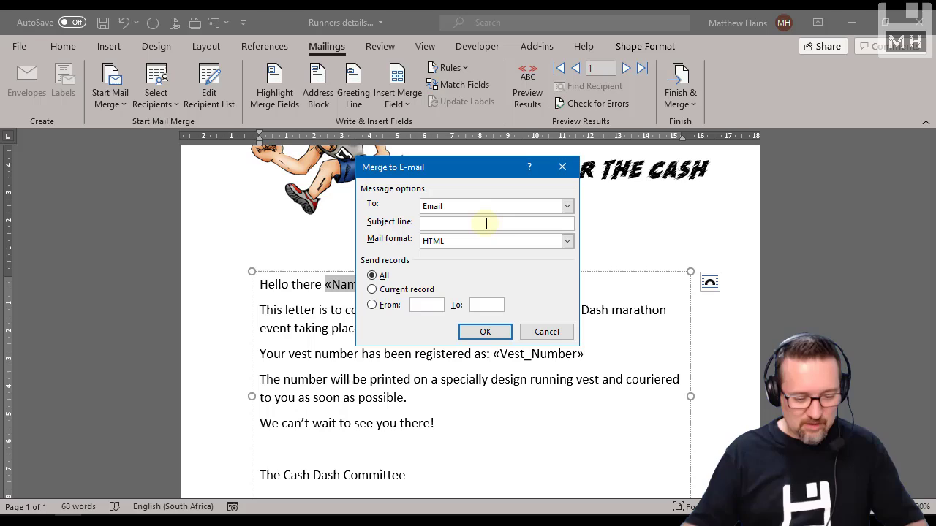
pyautogui.write('Your ent')
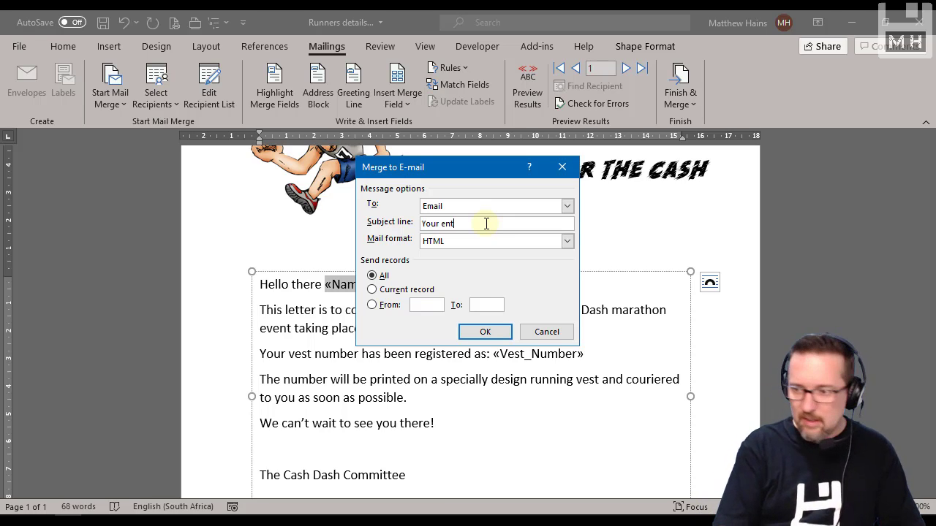
pyautogui.write('ry details')
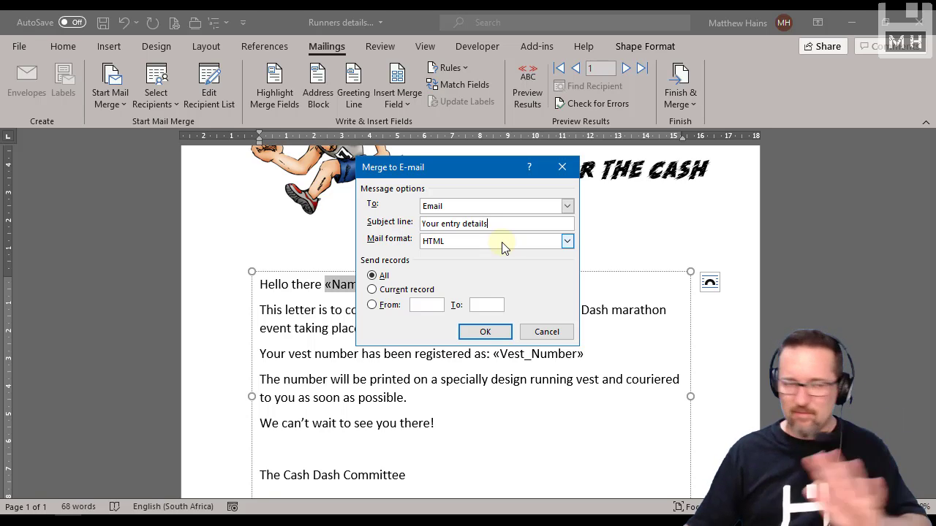
pyautogui.click(382, 277)
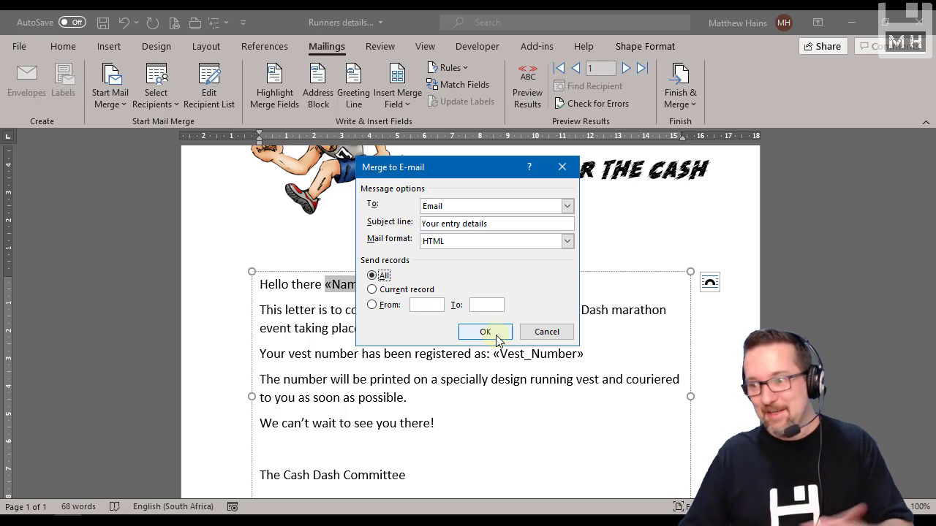
pyautogui.click(546, 332)
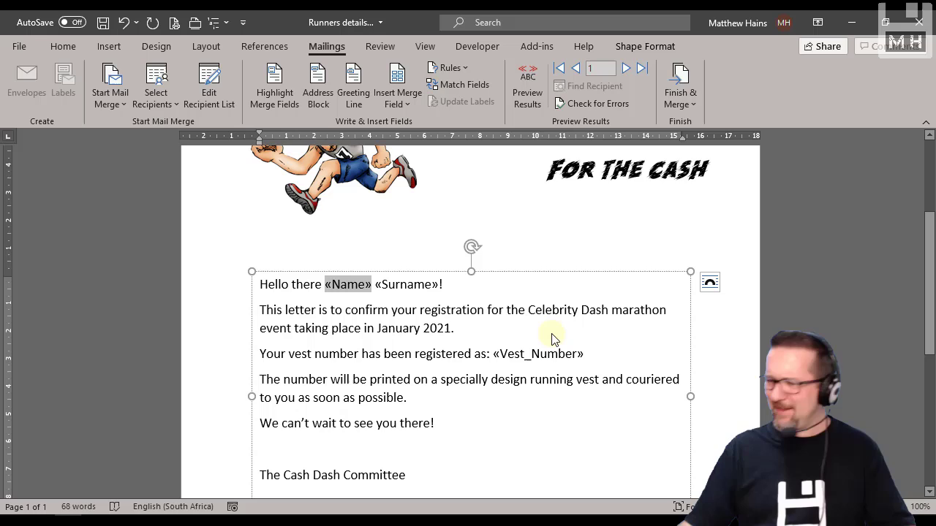
pyautogui.click(530, 329)
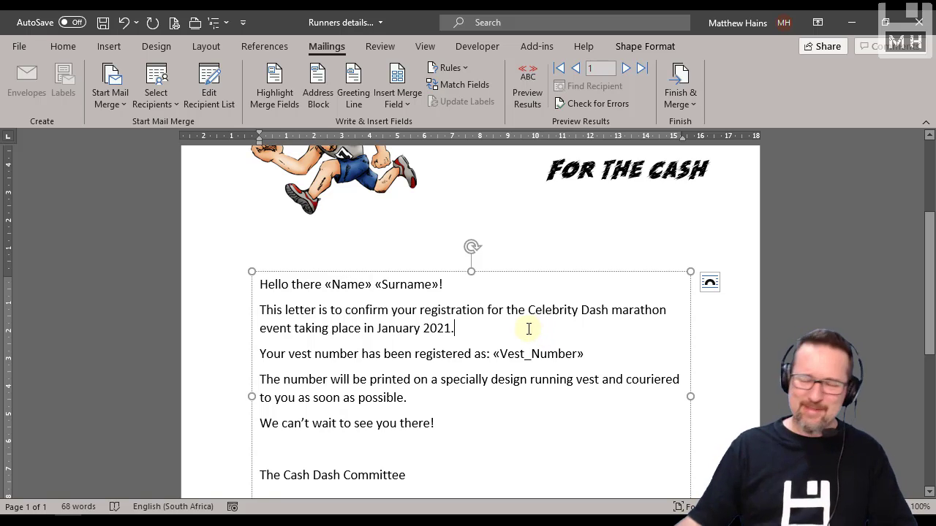
pyautogui.click(712, 334)
pyautogui.scroll(3, 746, 293)
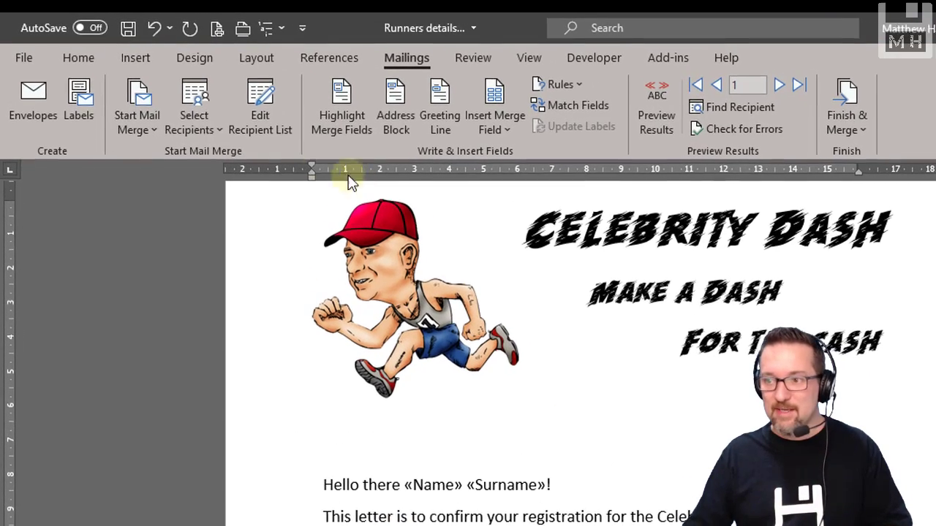
pyautogui.click(167, 107)
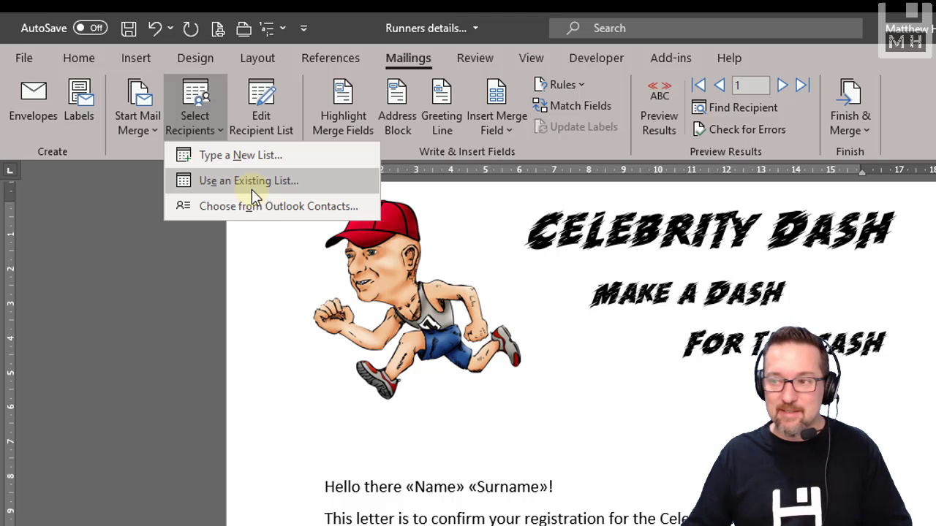
pyautogui.click(512, 133)
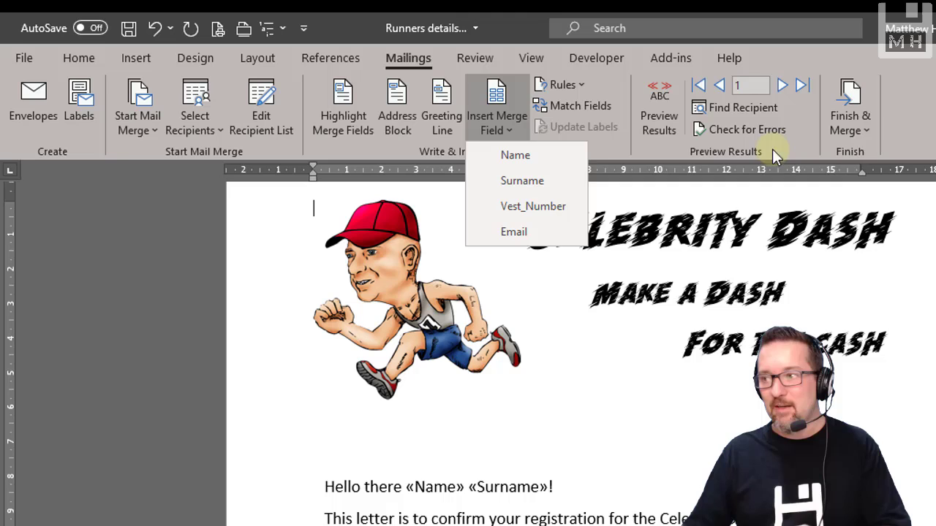
pyautogui.click(867, 126)
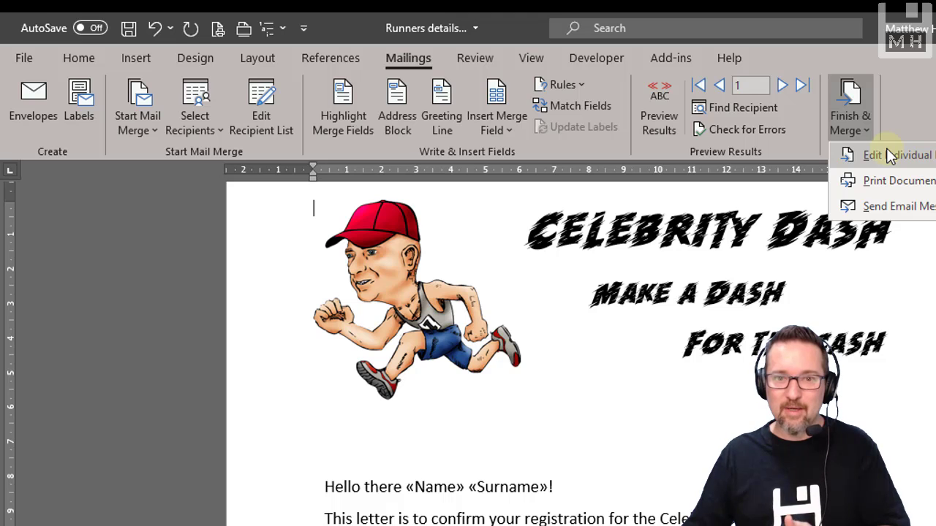
pyautogui.click(886, 151)
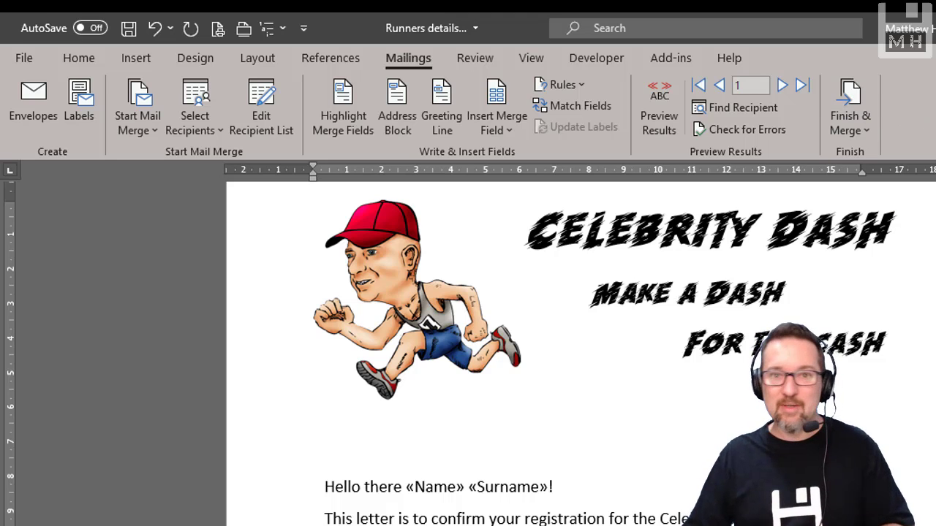